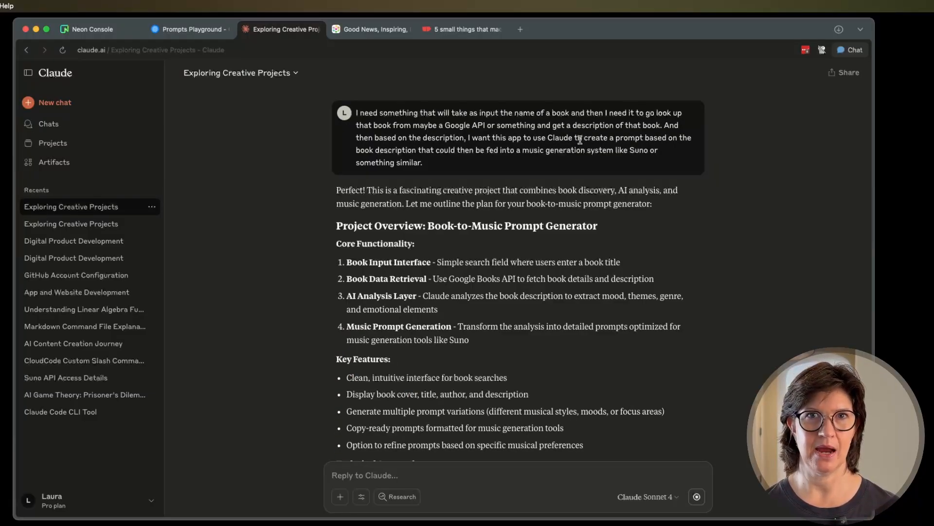
Review the Book-to-Music Prompt Generator plan and reply "This sounds exactly like what I am looking for, thank you.".
scroll(487, 204, "down", 2)
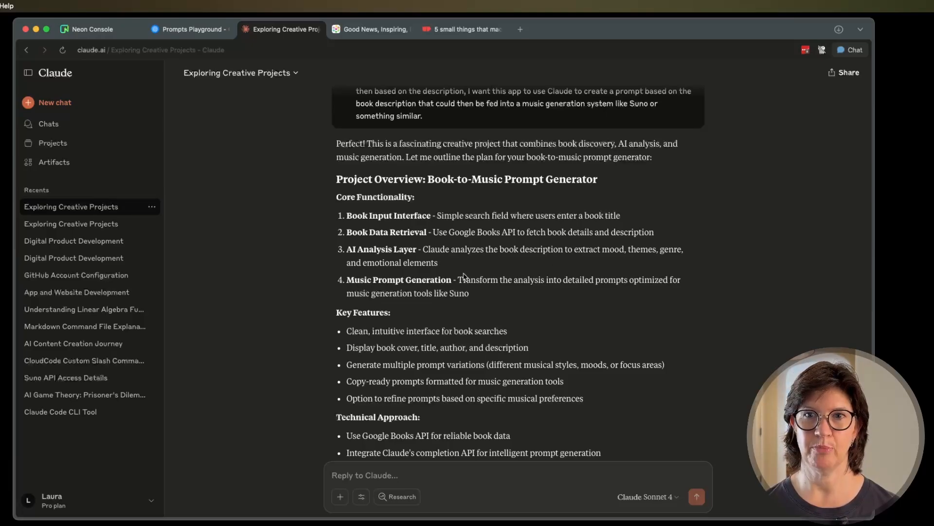
scroll(479, 297, "down", 6)
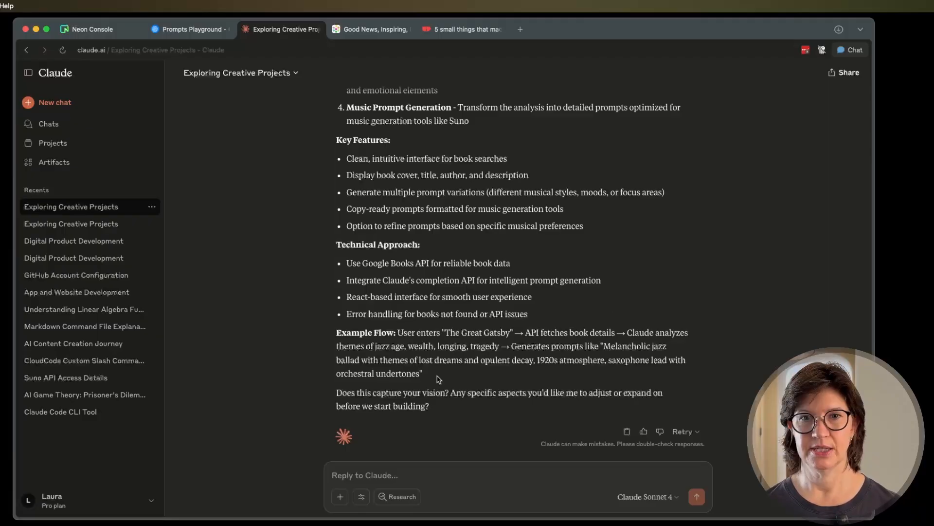
left_click(382, 475)
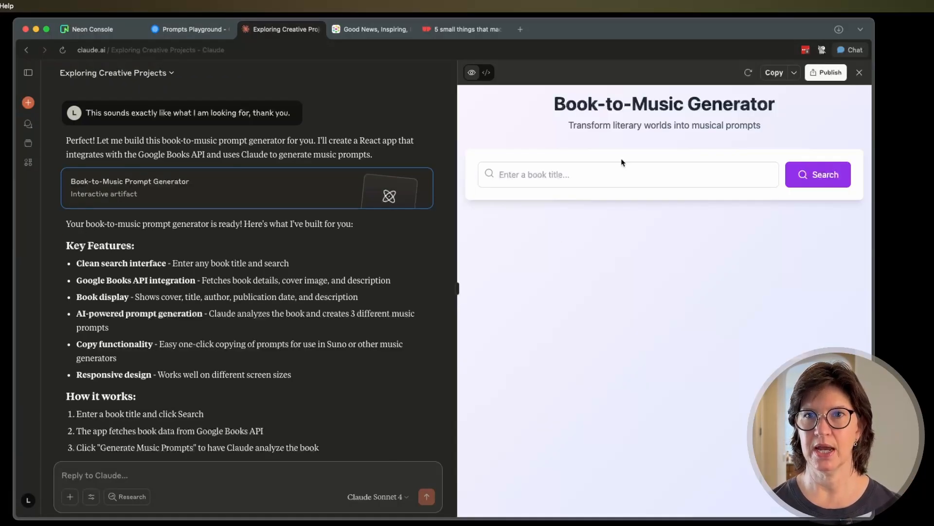
Test the Book-to-Music Generator by searching for "The Great Gatsby".
left_click(575, 173)
type("The")
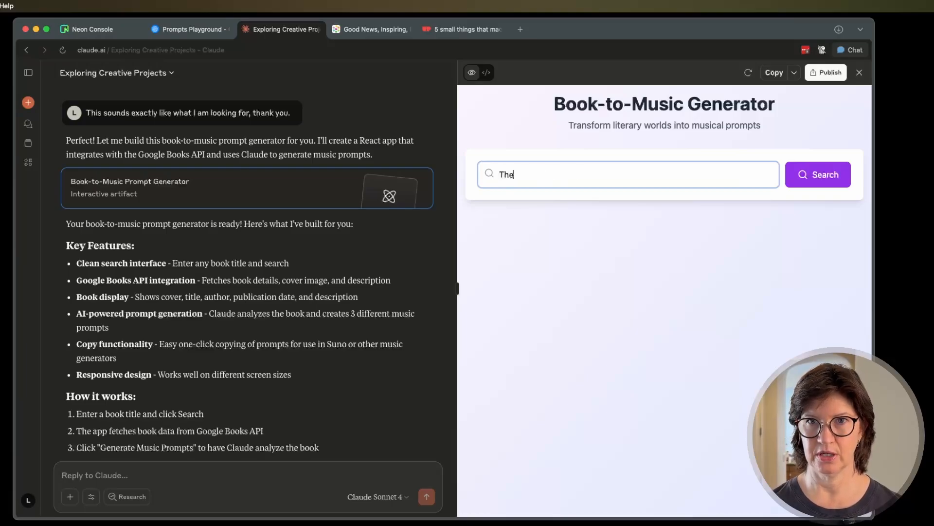
type(" Great Gatsby")
key("Return")
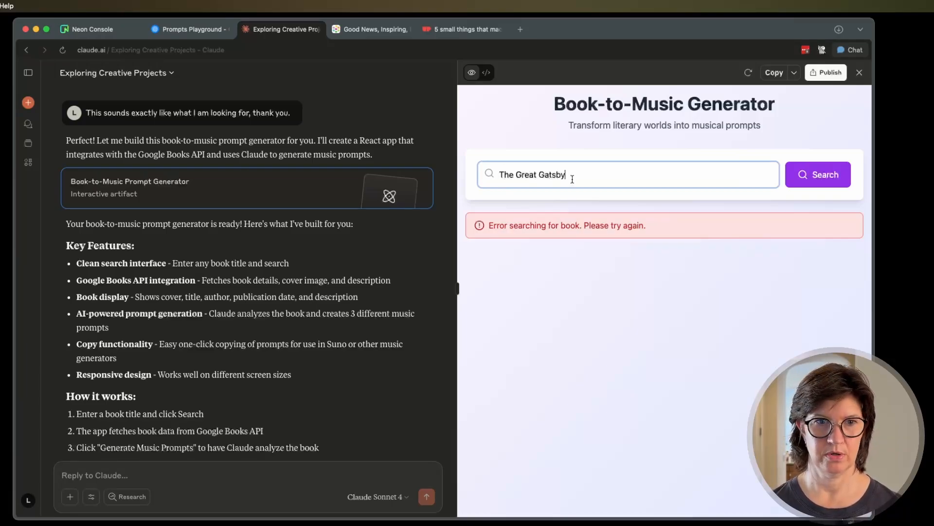
Send Claude the reply "I got an error message when searching for the book.".
scroll(348, 319, "down", 5)
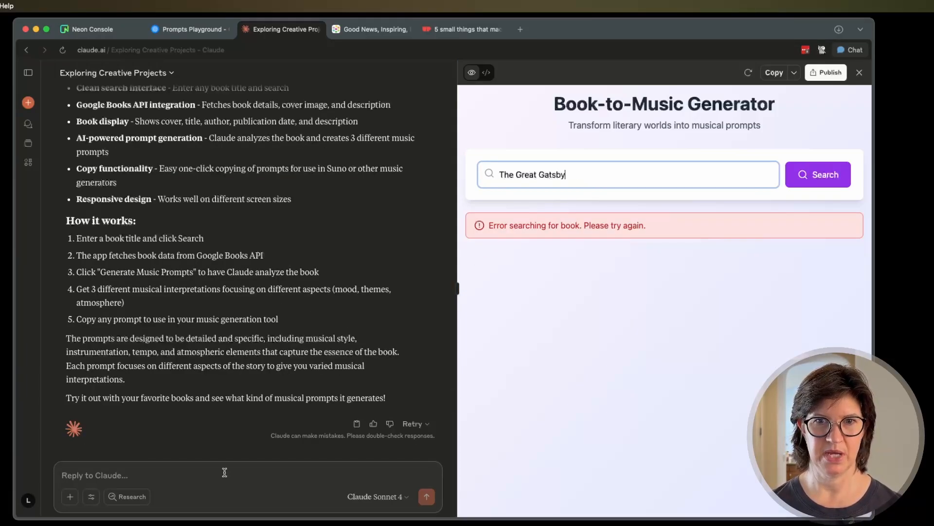
left_click(115, 472)
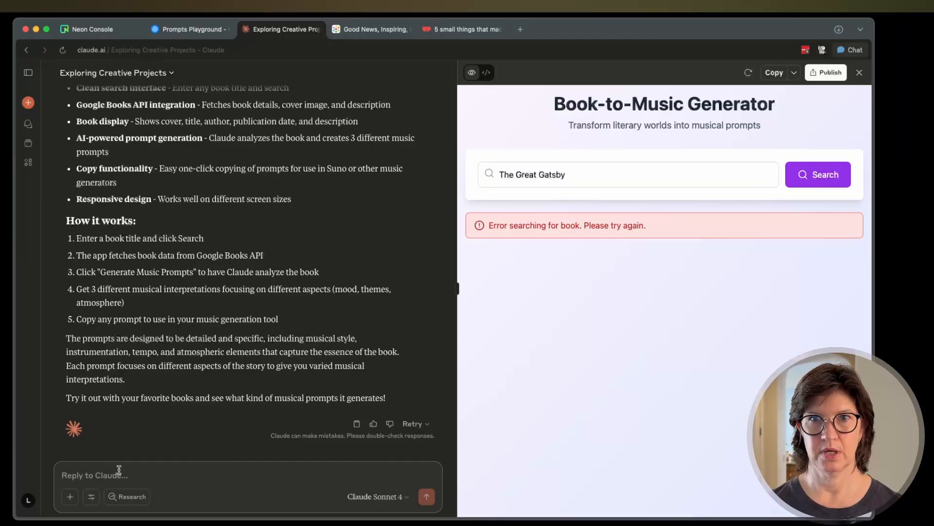
type("I got an error message when searching for the book.")
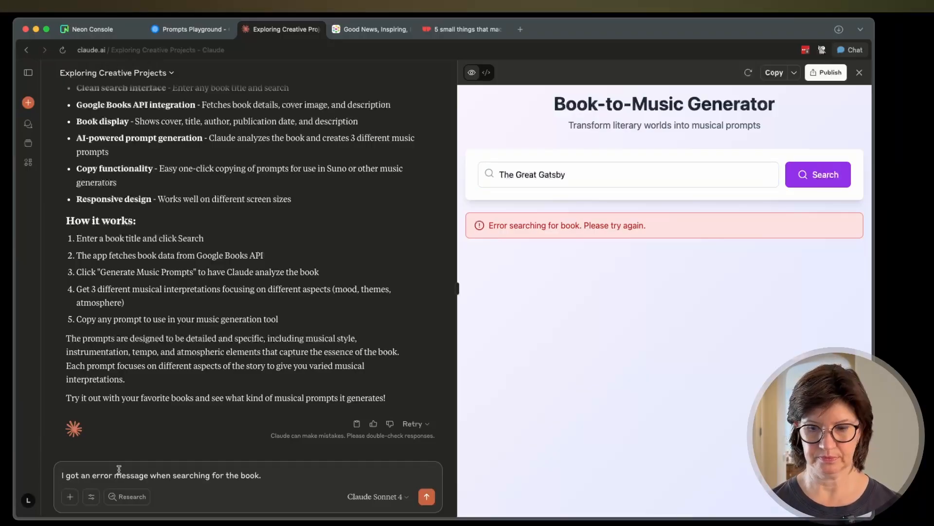
key("Return")
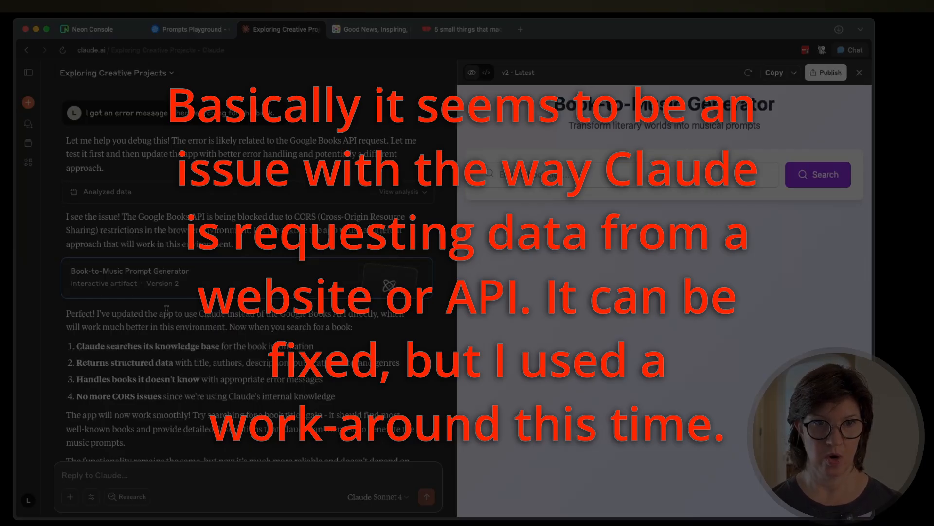
Read through Claude's fix and search for "the great gatsby" again in the updated generator.
scroll(167, 310, "down", 2)
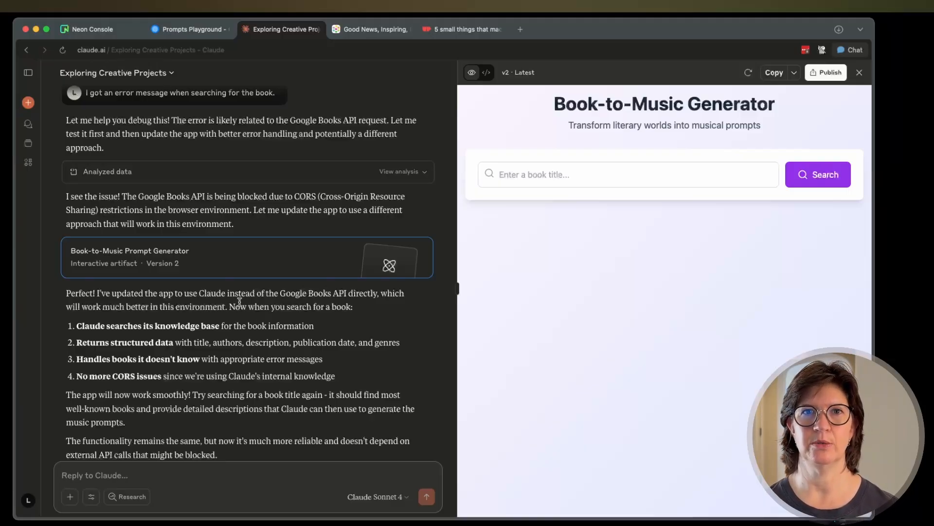
scroll(238, 335, "down", 2)
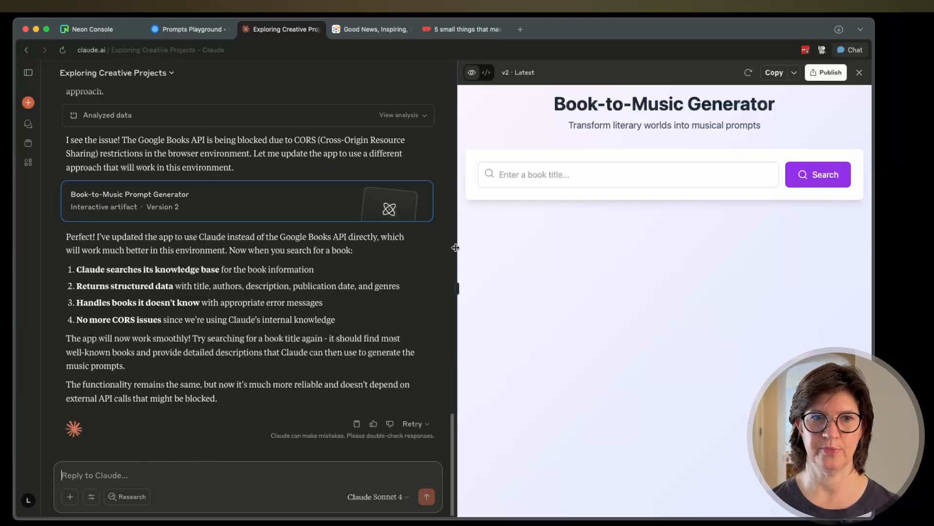
left_click(499, 176)
type("the great gatsby")
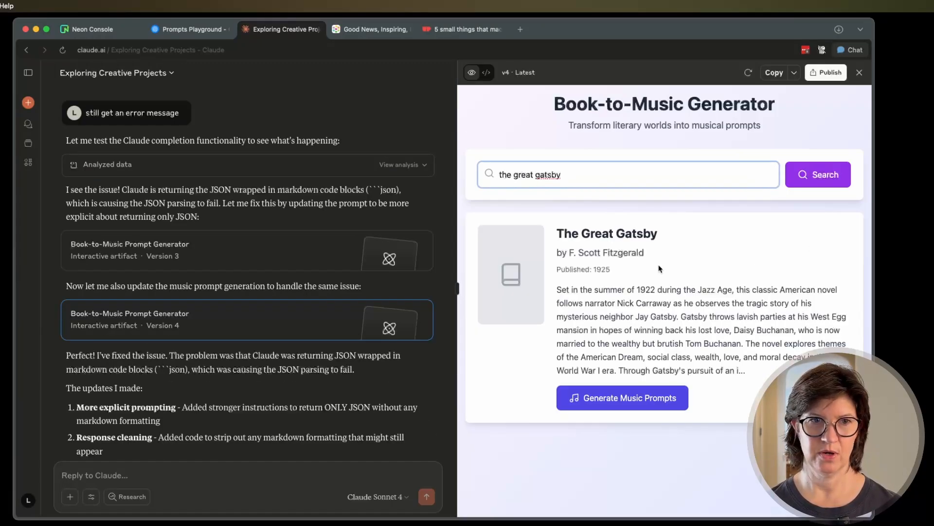
Generate music prompts for The Great Gatsby and read through the resulting prompt cards.
scroll(258, 370, "down", 5)
left_click(634, 397)
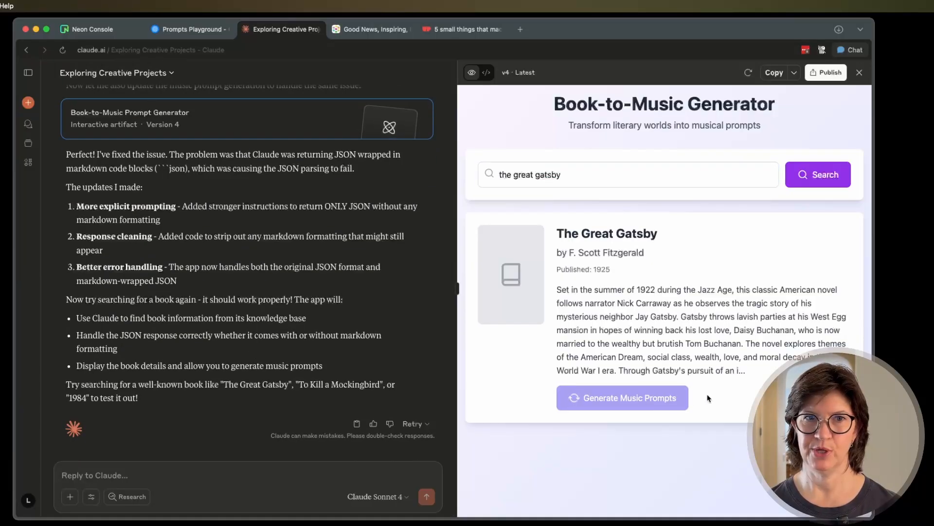
scroll(708, 398, "down", 7)
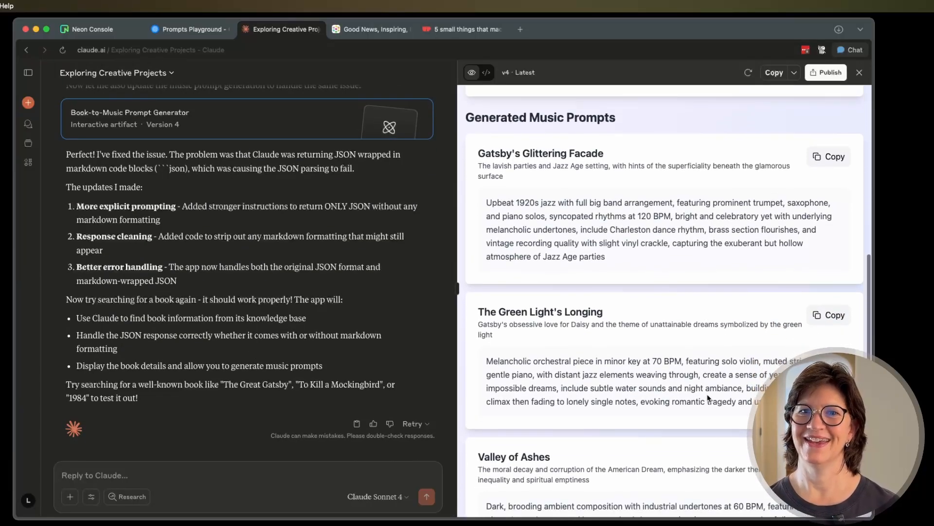
scroll(708, 398, "down", 2)
scroll(709, 398, "up", 2)
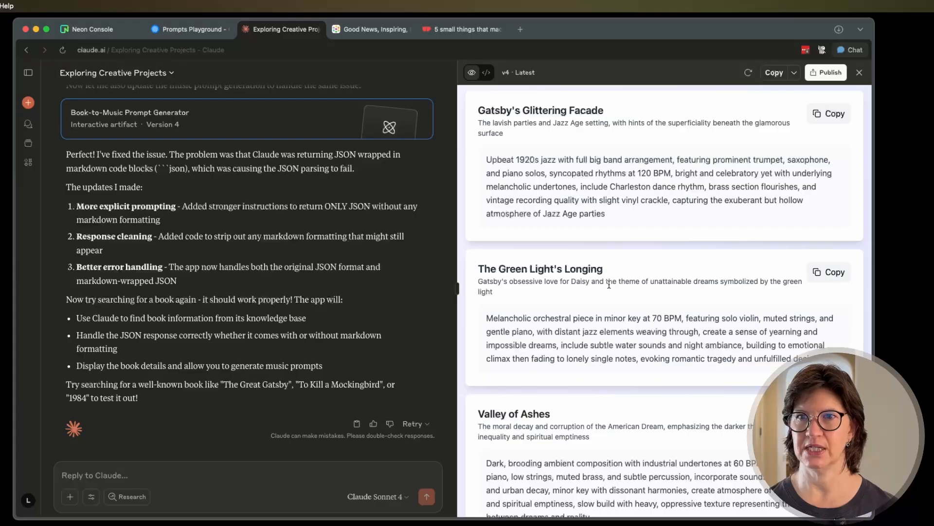
scroll(574, 292, "down", 1)
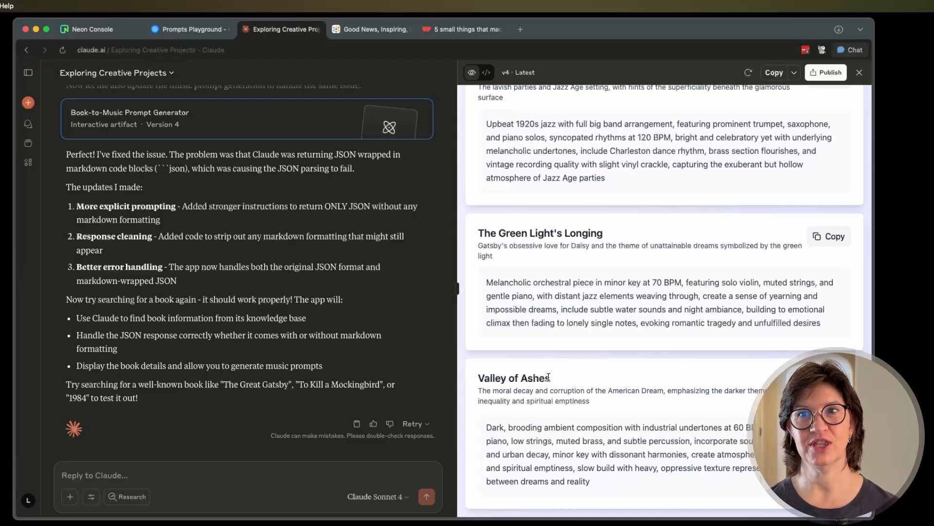
scroll(580, 240, "up", 1)
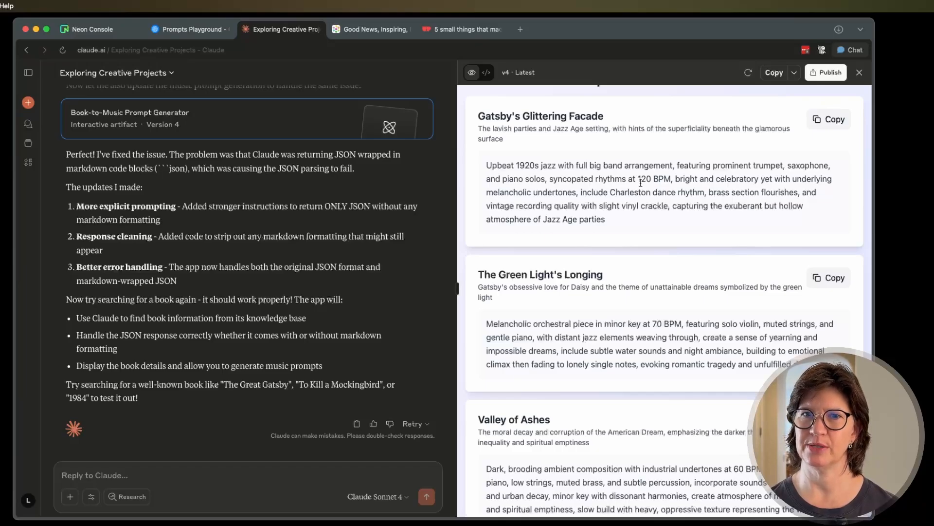
Copy the "Gatsby's Glittering Facade" prompt, switch to Suno and paste it as the song description.
scroll(609, 318, "down", 1)
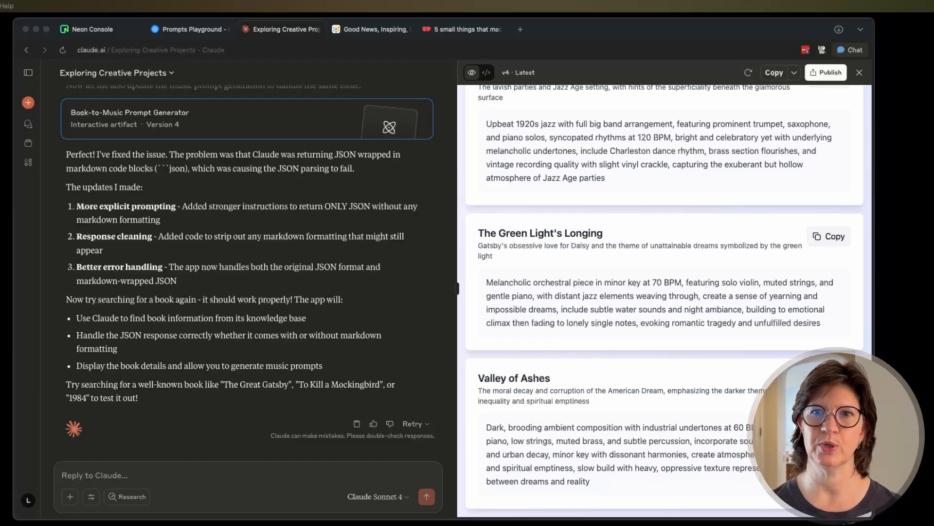
scroll(779, 252, "up", 3)
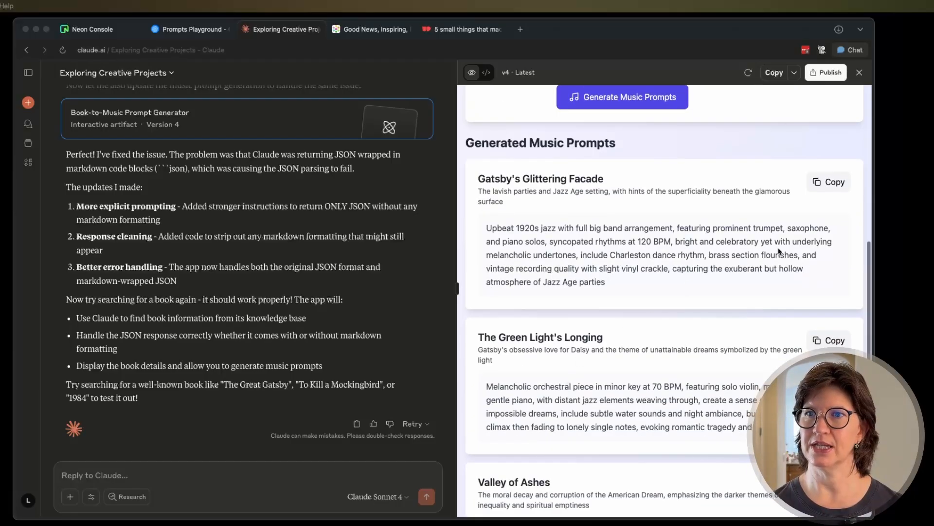
left_click(833, 187)
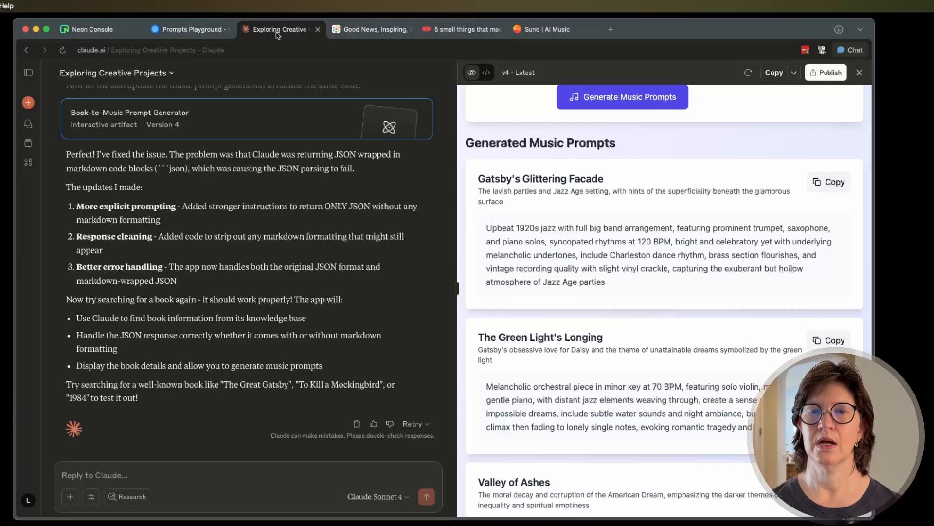
left_click(541, 34)
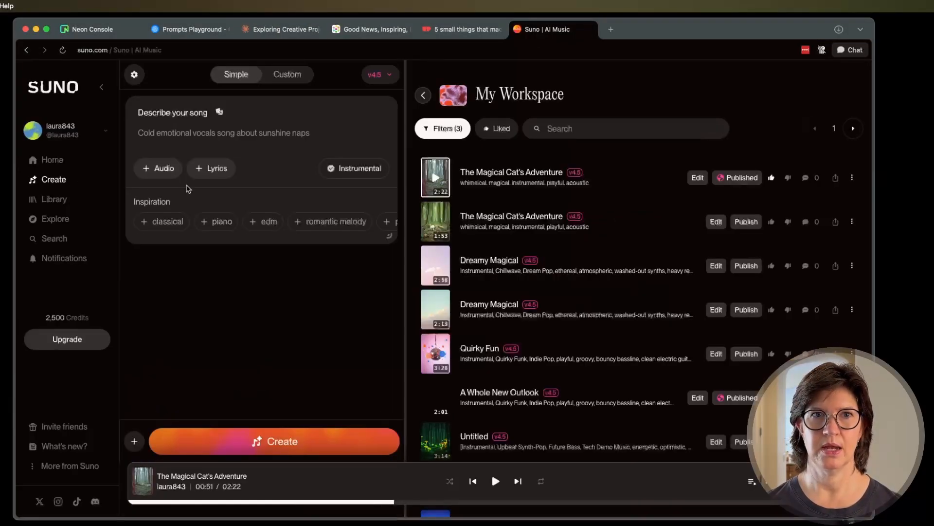
left_click(177, 132)
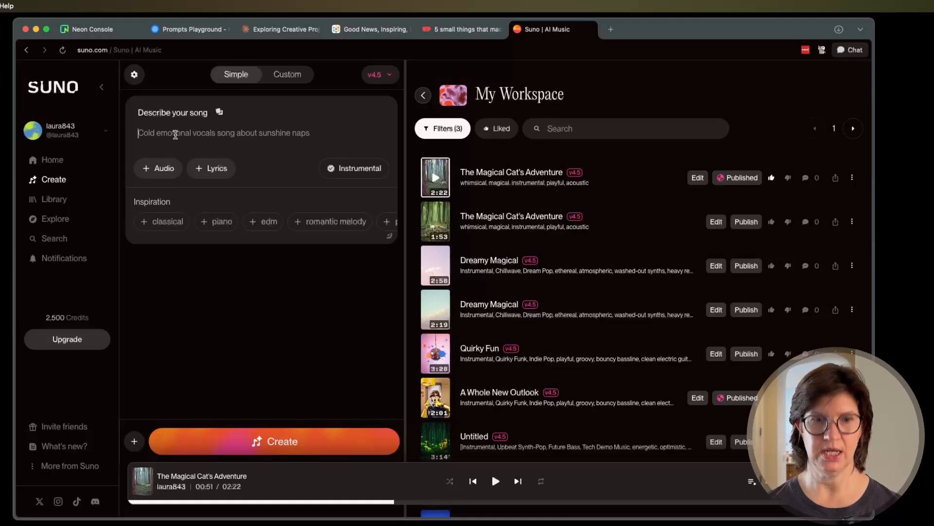
key("super+v")
scroll(246, 146, "down", 1)
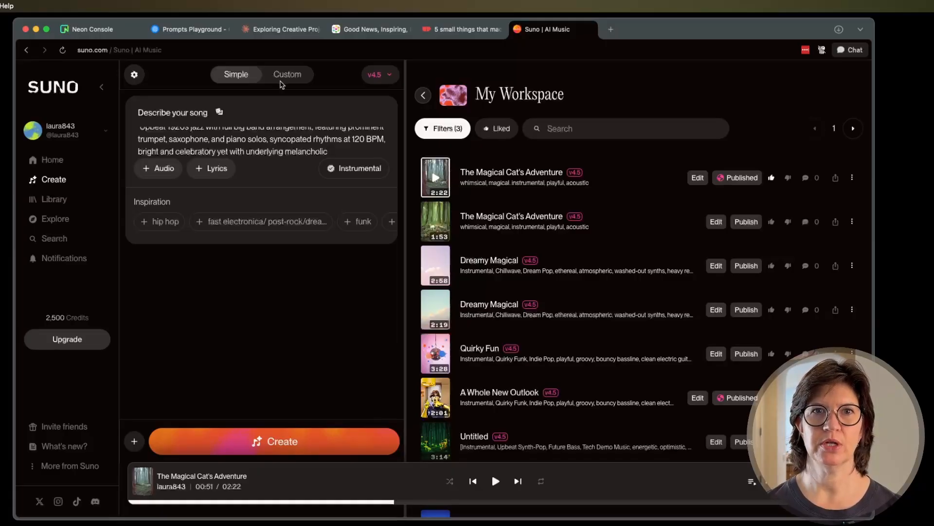
Switch Suno to Custom mode, paste the Gatsby prompt as the style description and create the song.
left_click(285, 77)
scroll(250, 221, "down", 1)
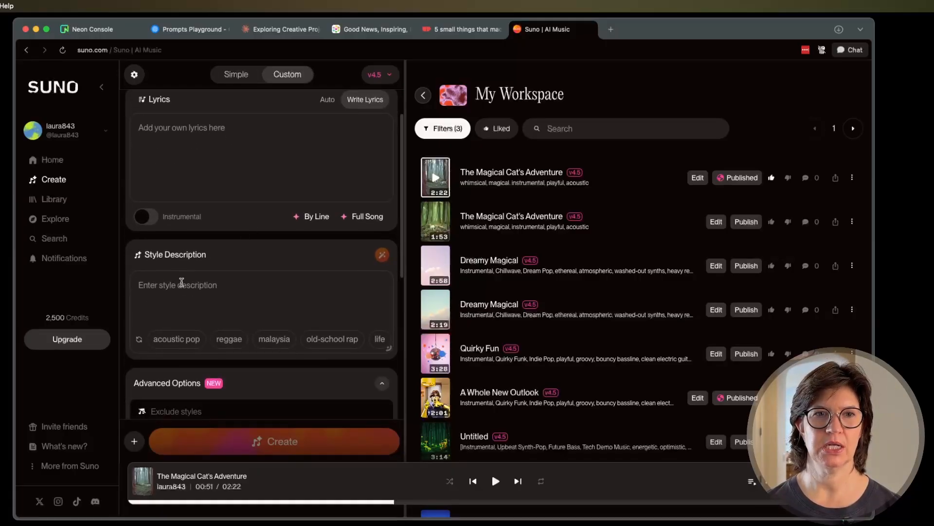
left_click(171, 290)
key("super+v")
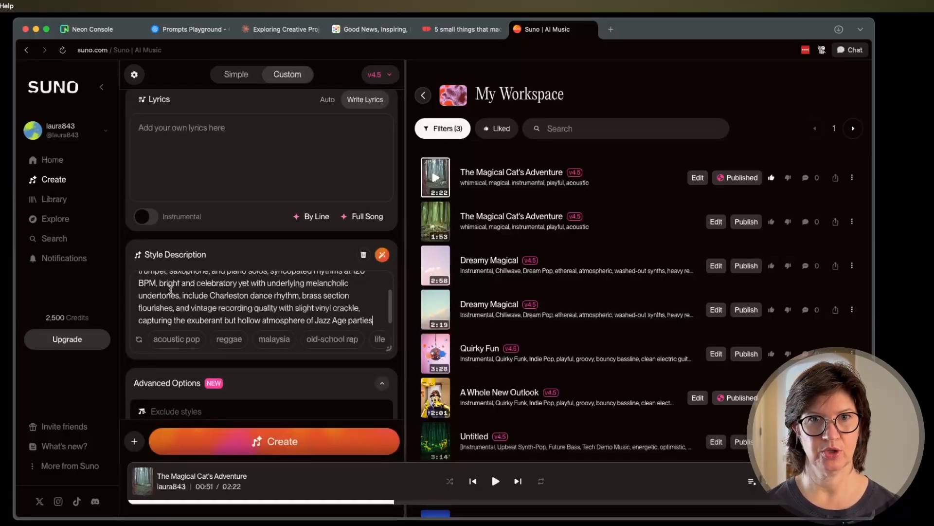
left_click(274, 441)
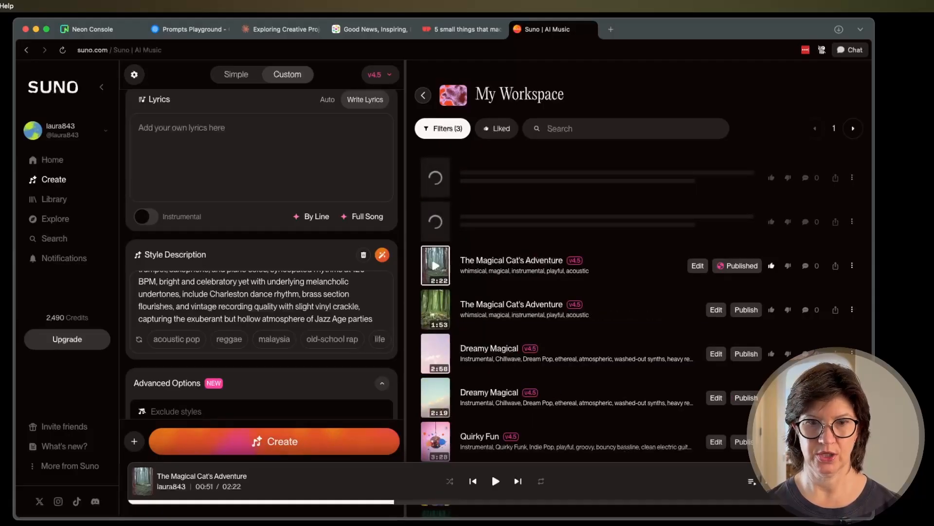
Return to the Claude app, search for "The Hunger Games" and generate music prompts for it.
left_click(275, 30)
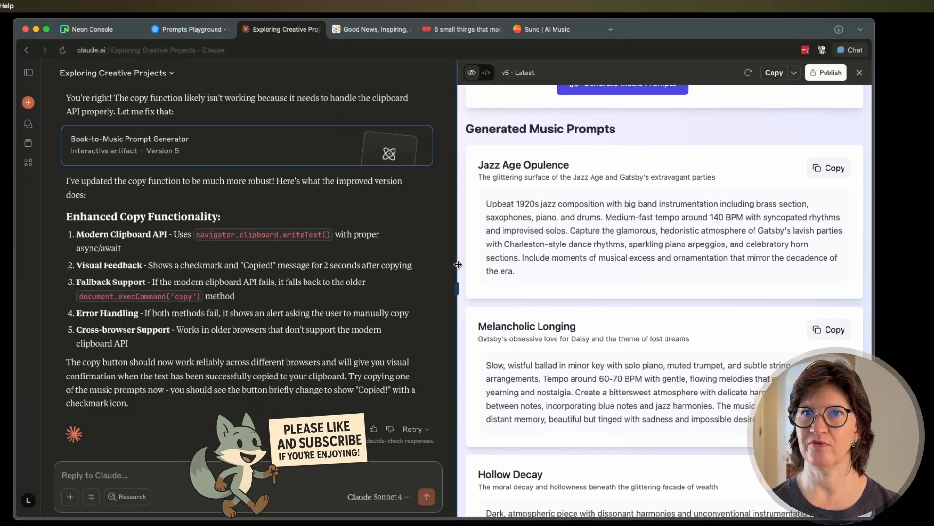
scroll(626, 298, "up", 5)
scroll(626, 298, "up", 2)
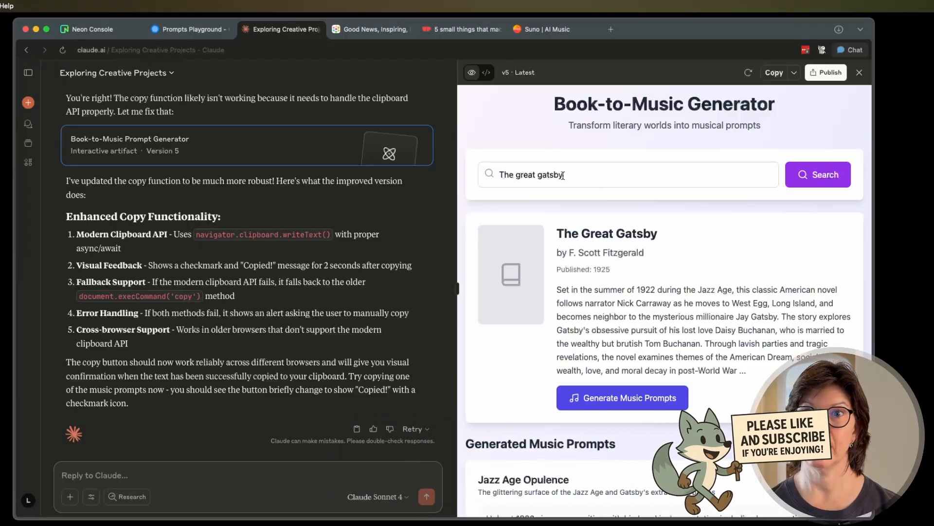
left_click_drag(564, 175, 521, 175)
key("super+a")
type("The Hunger Games")
key("Return")
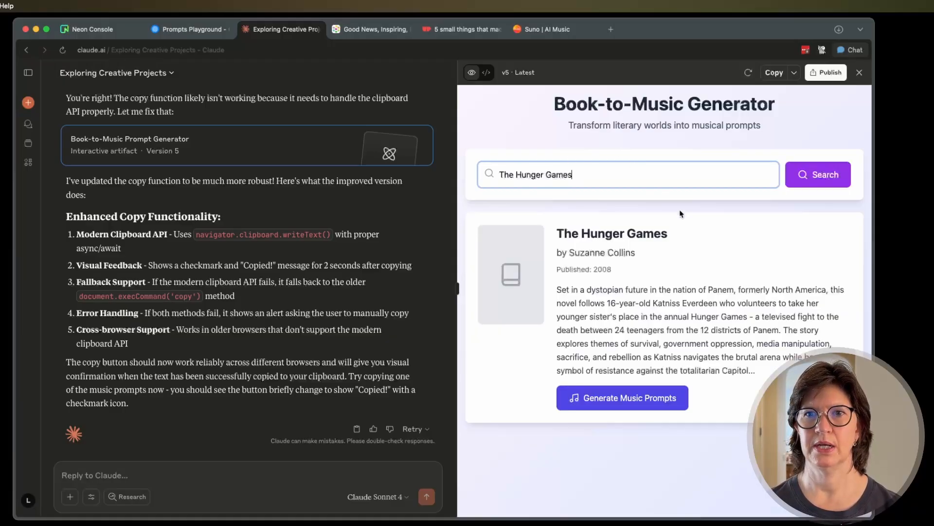
left_click(632, 400)
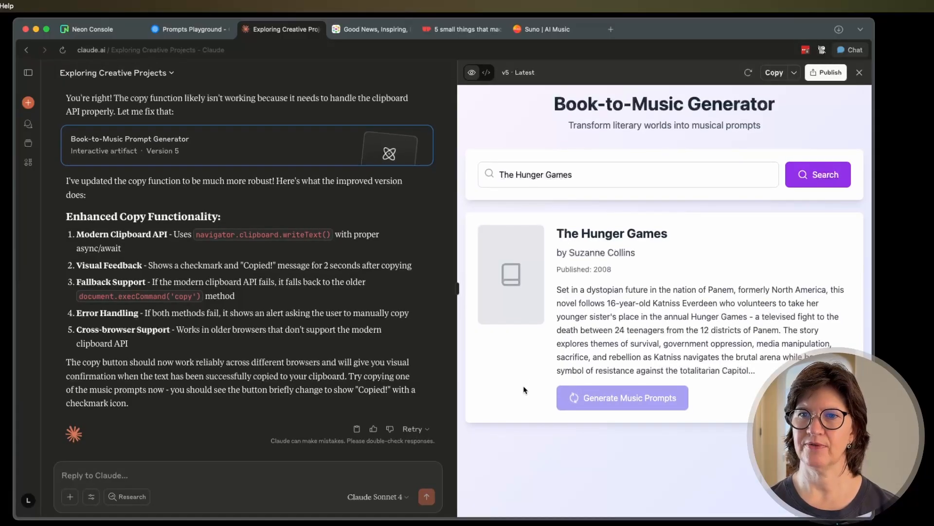
Switch to Suno and listen to about 15 seconds of each of the two new 1920s jazz songs.
left_click(541, 30)
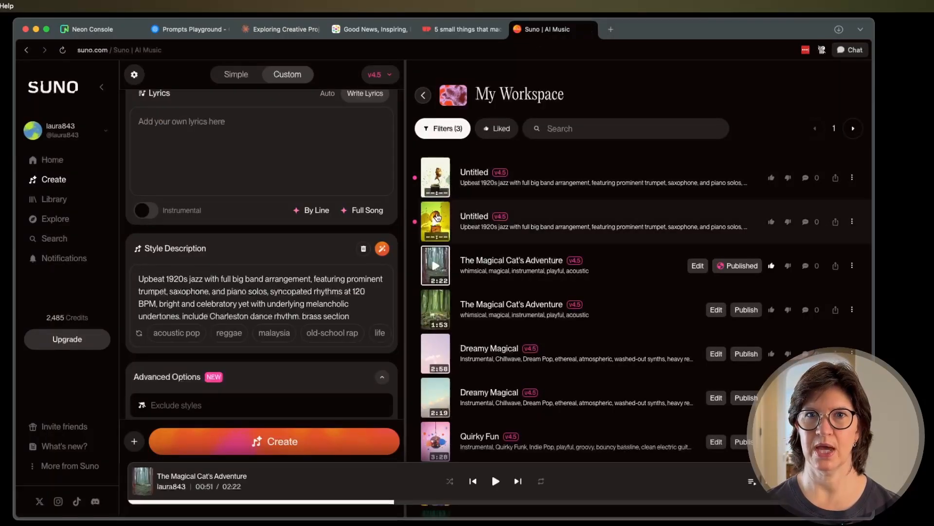
left_click(439, 181)
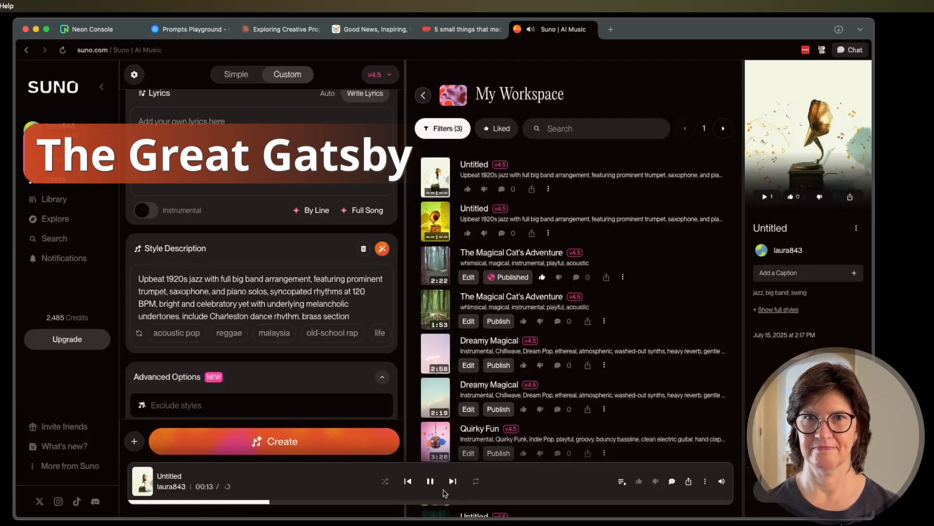
left_click(431, 481)
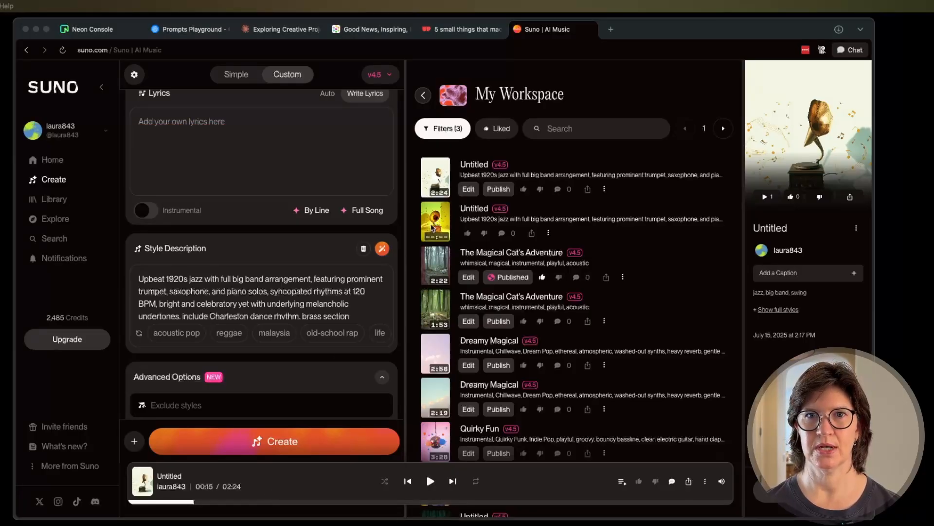
left_click(436, 224)
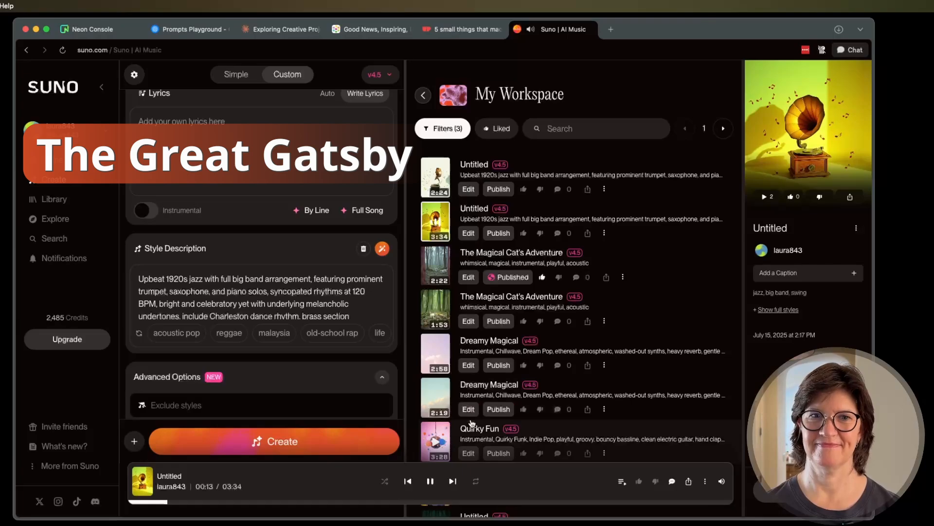
left_click(431, 481)
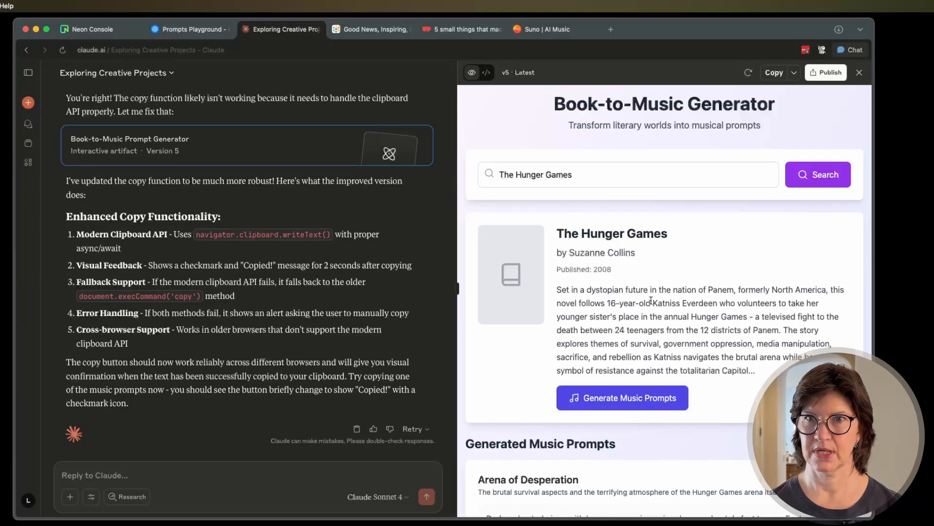
Return to the Claude app, look through the Hunger Games music prompts and copy the "Rebellion's Anthem" prompt.
scroll(671, 314, "down", 5)
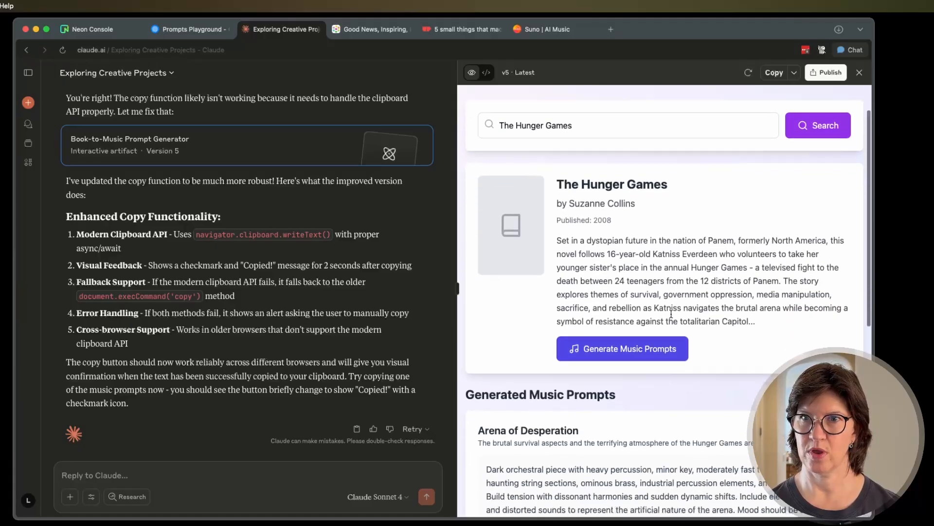
scroll(671, 314, "down", 5)
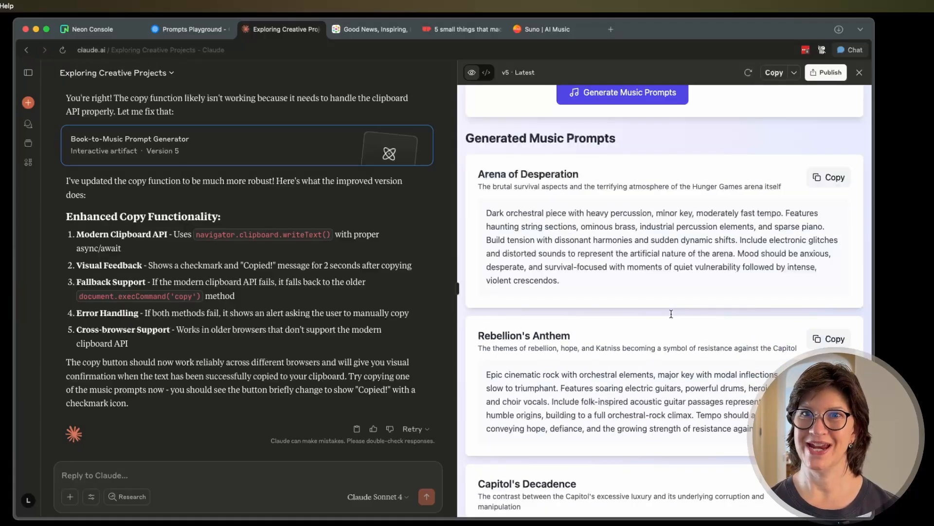
scroll(671, 314, "down", 5)
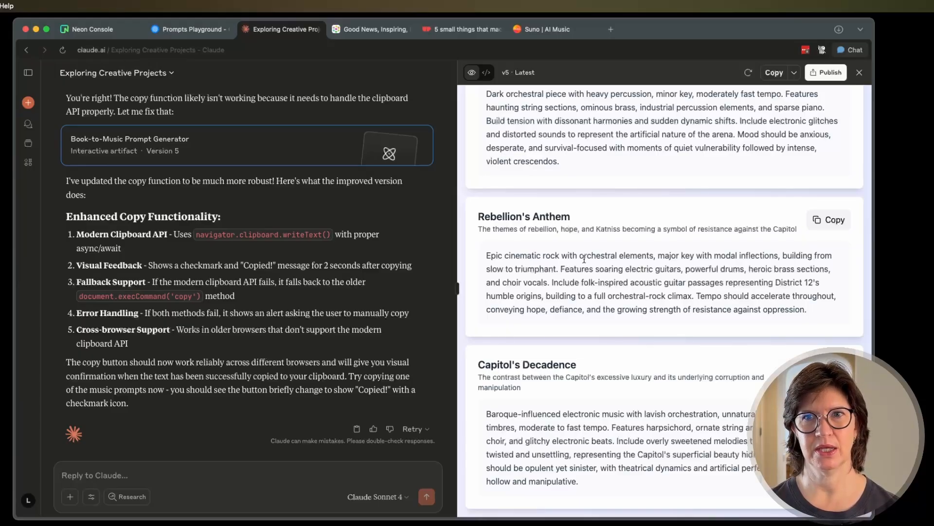
left_click(833, 220)
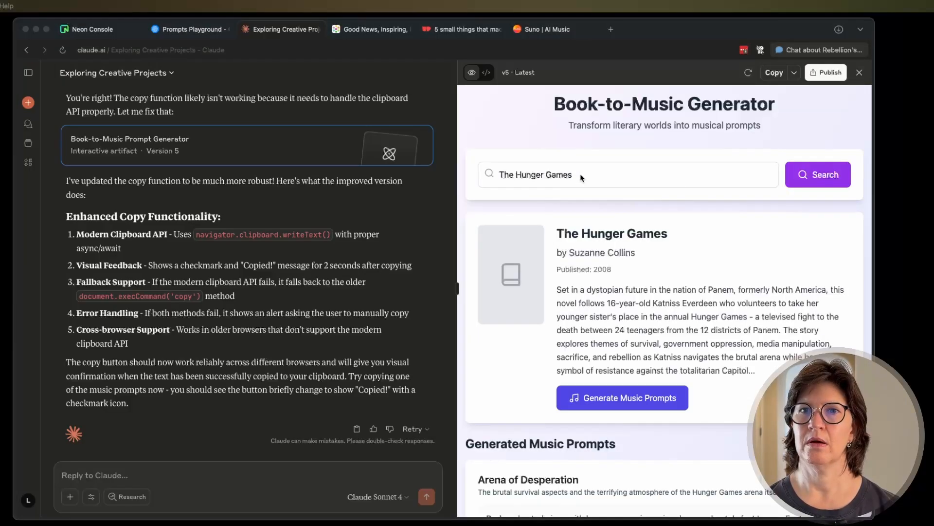
Replace the book title with "Project Hail Mary", search for it and generate music prompts for the book.
left_click(582, 178)
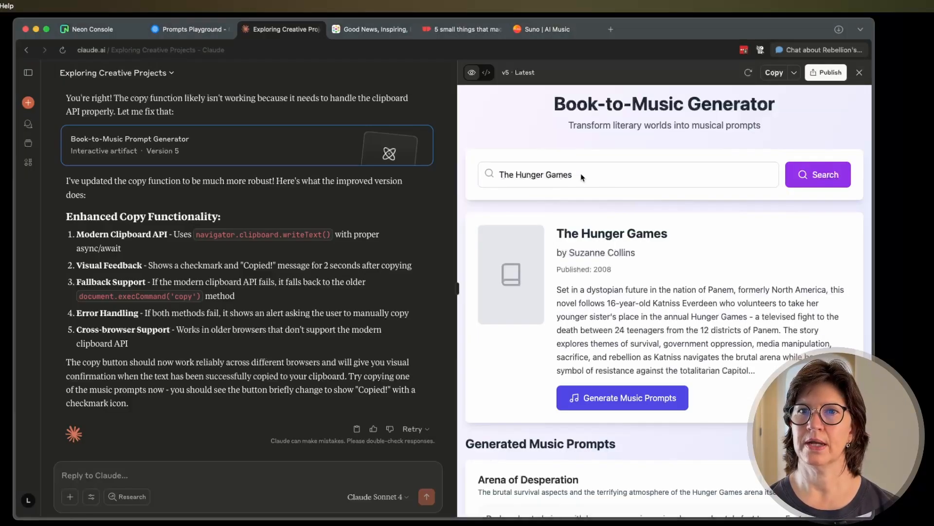
left_click_drag(582, 178, 499, 168)
key("super+v")
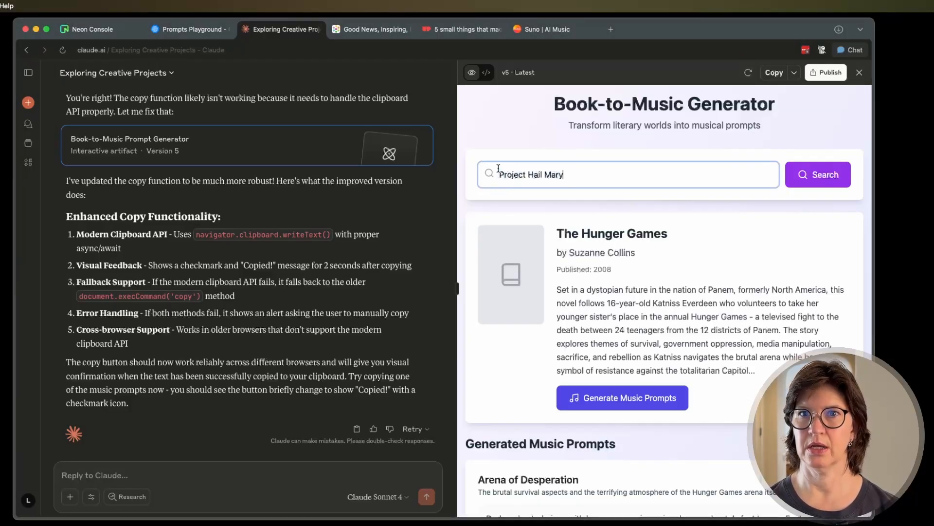
left_click(810, 174)
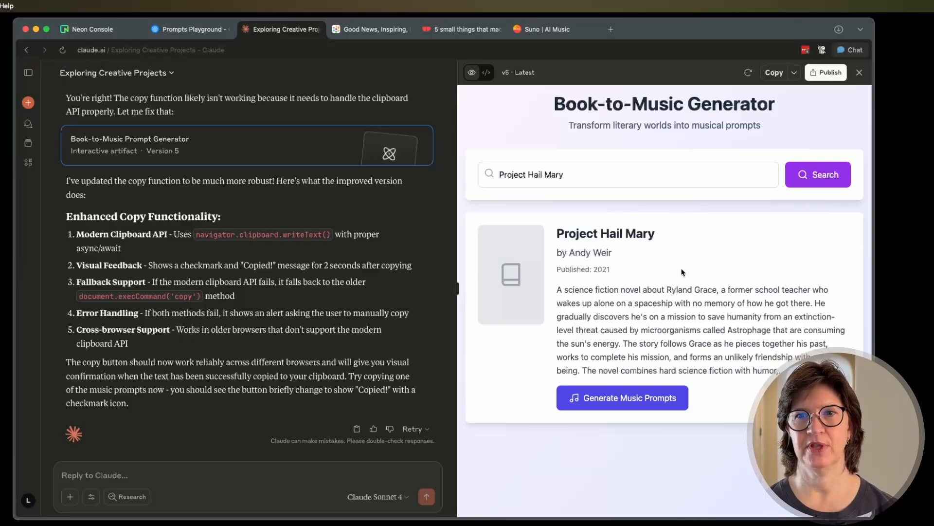
left_click(626, 398)
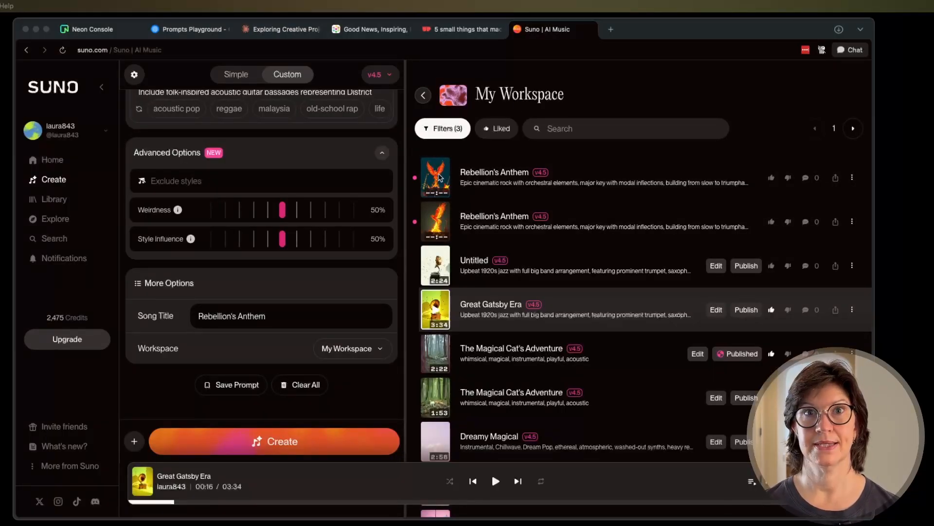
Listen to both new "Rebellion's Anthem" songs in Suno while reading through their style description.
left_click(439, 177)
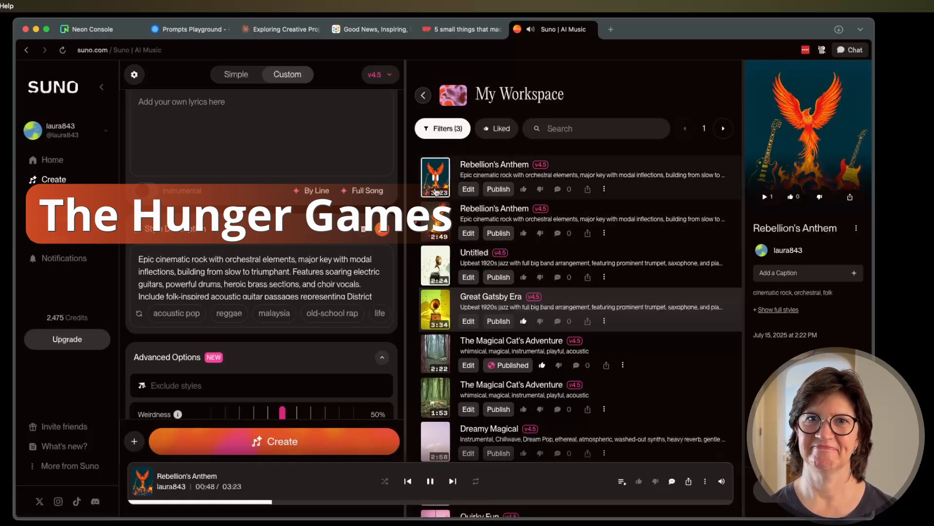
left_click(436, 222)
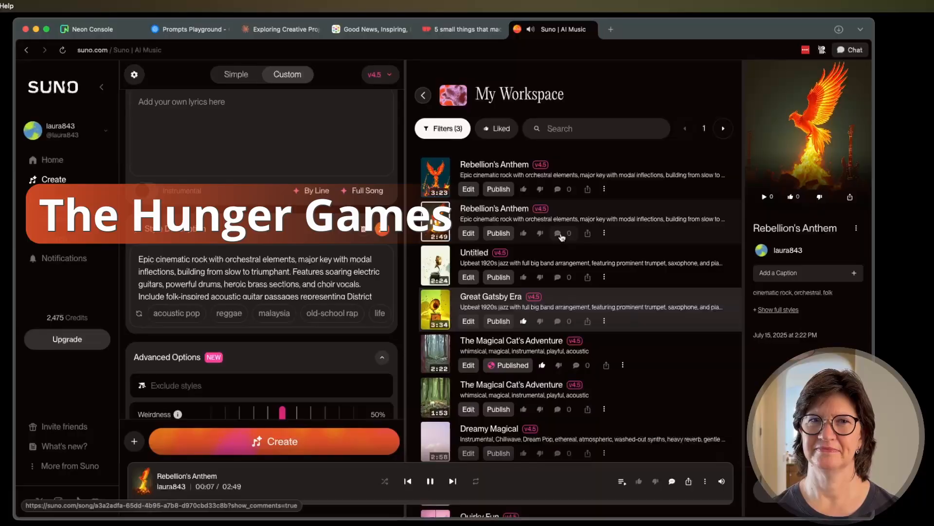
scroll(305, 278, "down", 2)
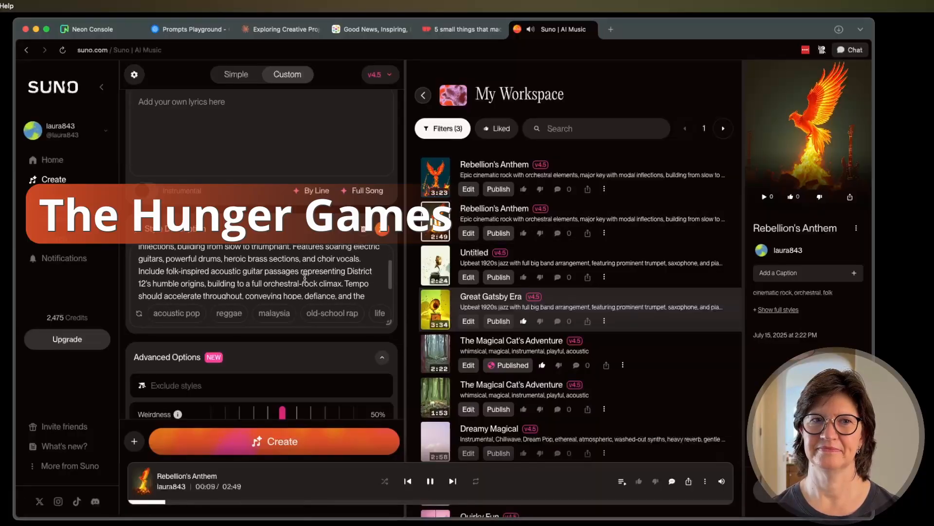
scroll(304, 278, "down", 1)
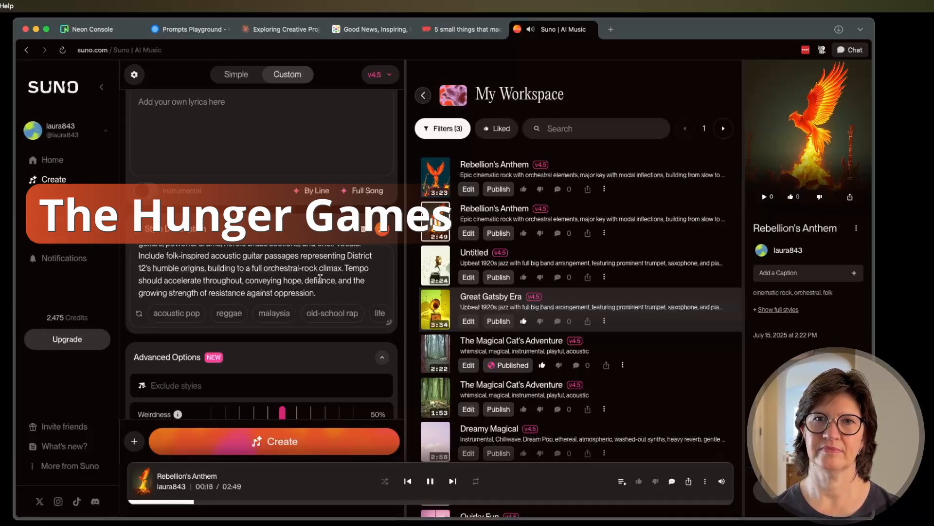
scroll(320, 278, "up", 3)
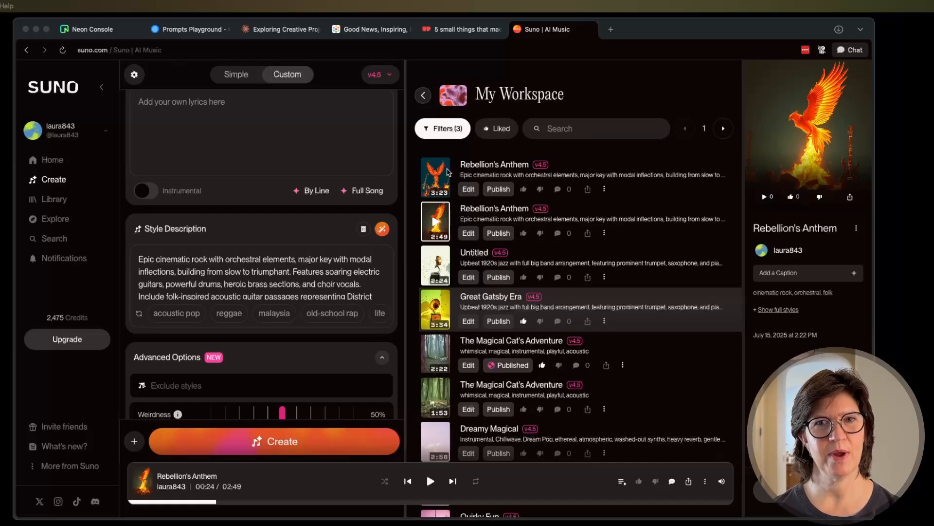
Replay the opening of the first "Rebellion's Anthem" song and review the song settings and style description.
left_click(442, 175)
left_click(442, 175)
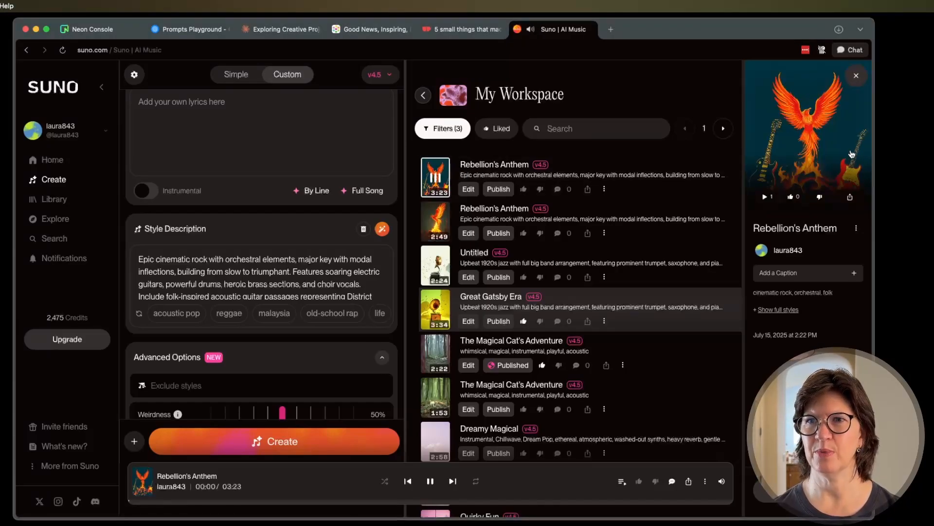
scroll(251, 287, "down", 5)
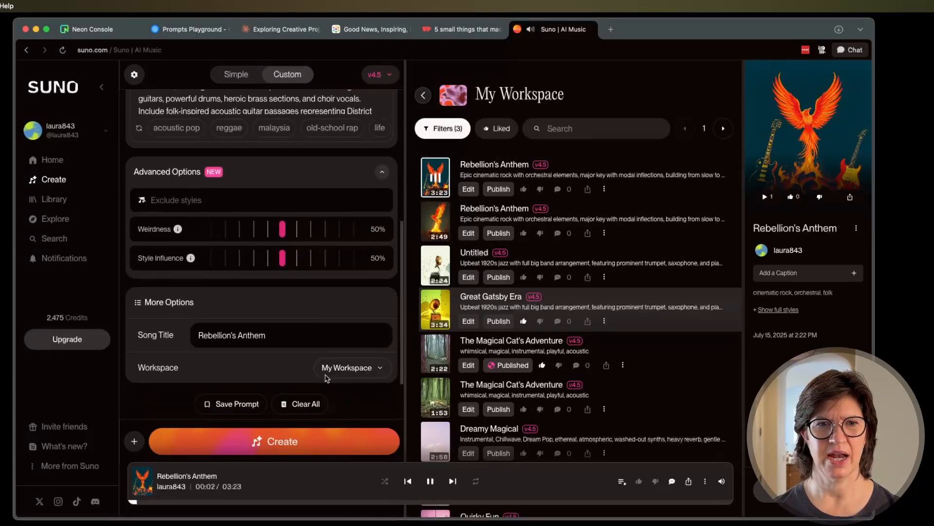
scroll(289, 276, "up", 5)
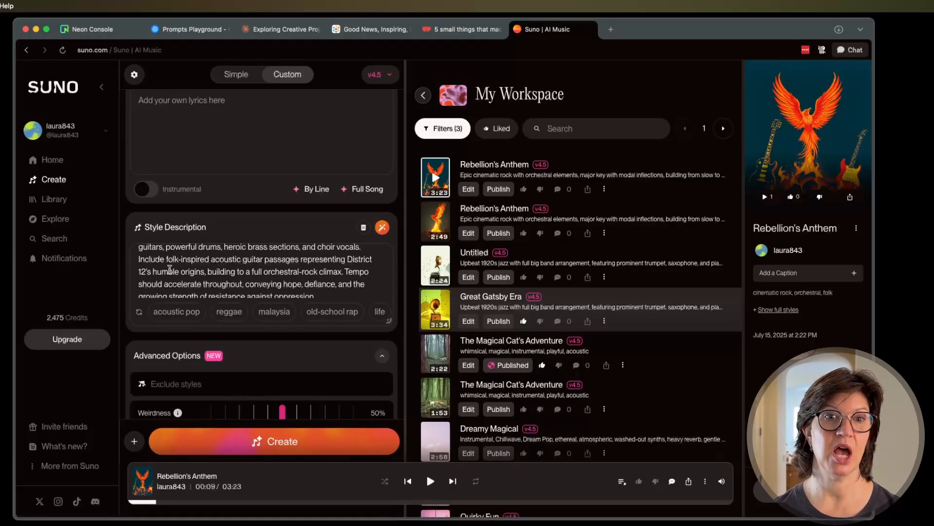
scroll(242, 273, "up", 2)
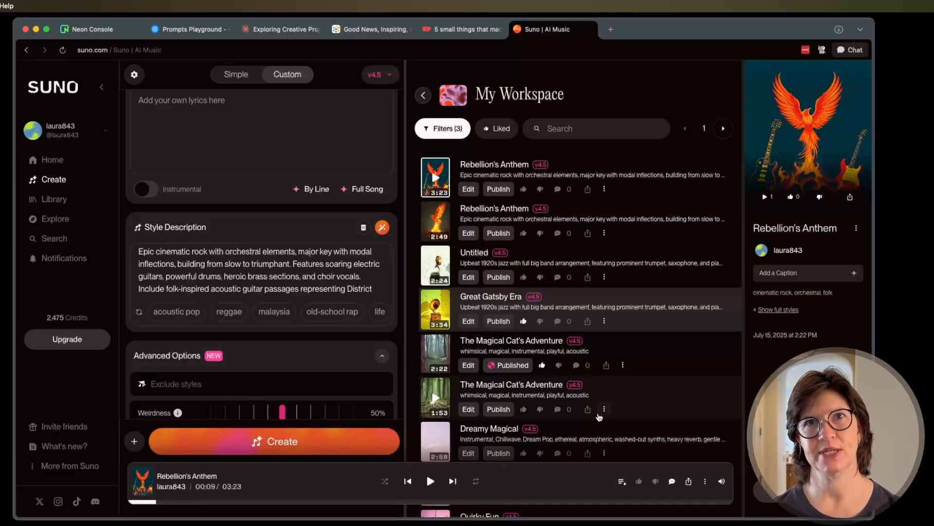
Switch to the Claude app and read the music prompts generated for Project Hail Mary.
left_click(283, 29)
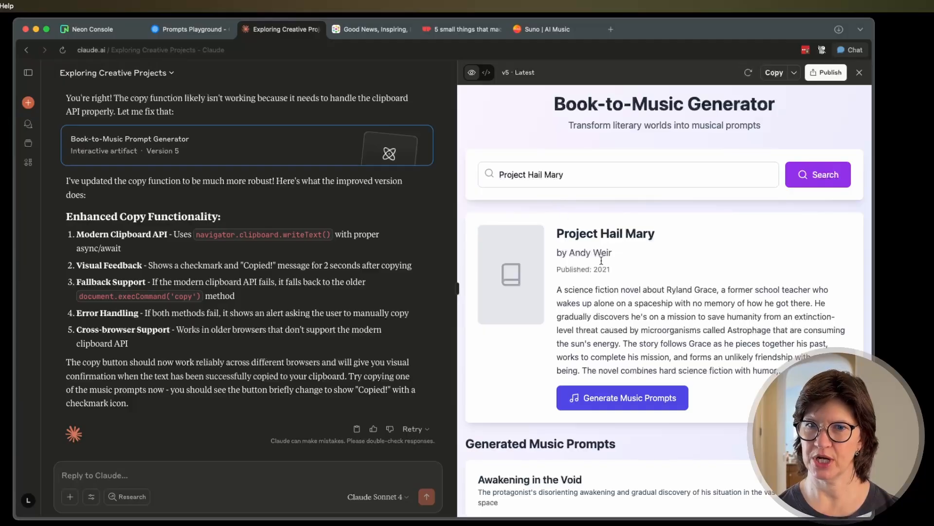
scroll(601, 261, "down", 10)
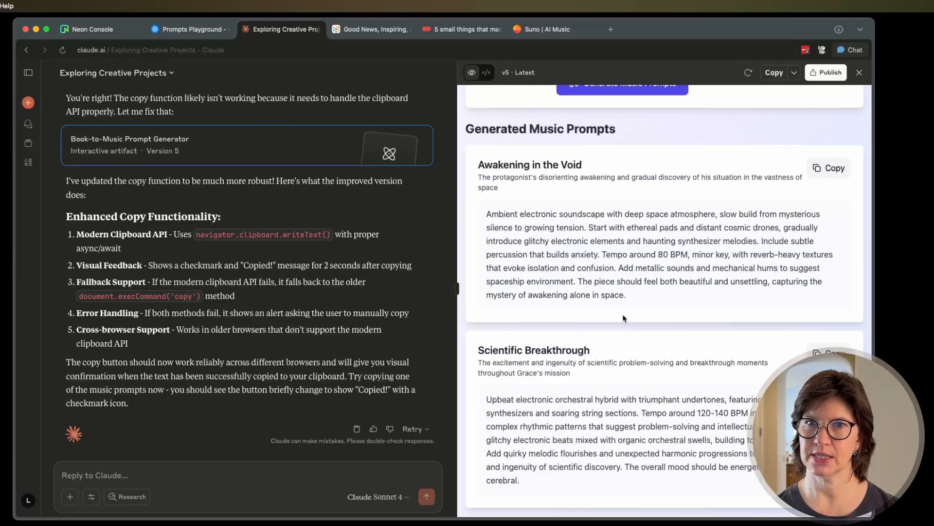
scroll(624, 318, "up", 1)
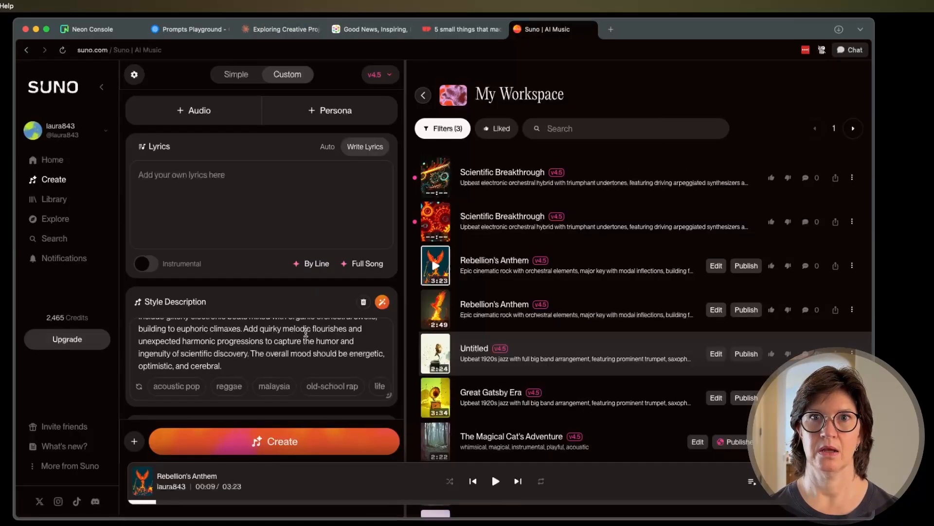
Listen to over 10 seconds of each of the two new "Scientific Breakthrough" songs in Suno and stop playback.
left_click(436, 183)
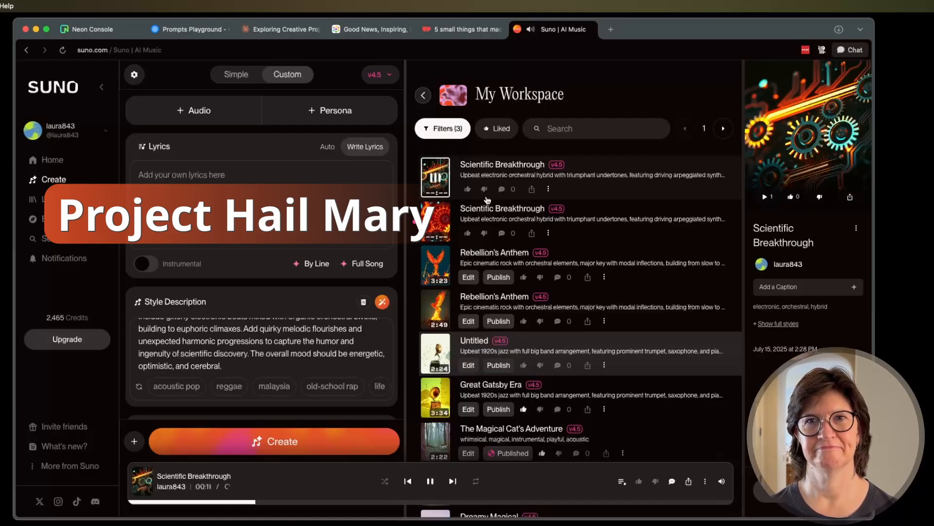
left_click(437, 221)
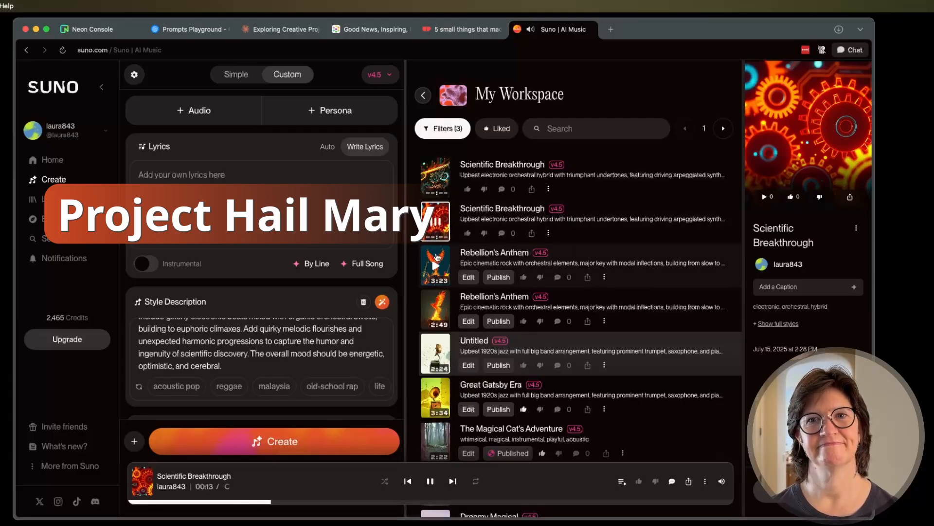
left_click(437, 225)
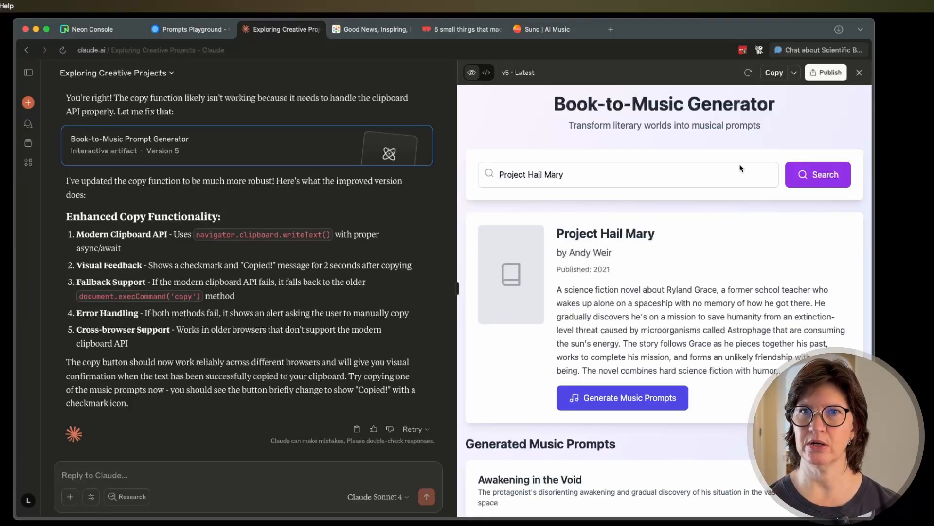
Start a reply to Claude about the artifact and read its summary of the version 8 fixes and musical design.
left_click(119, 476)
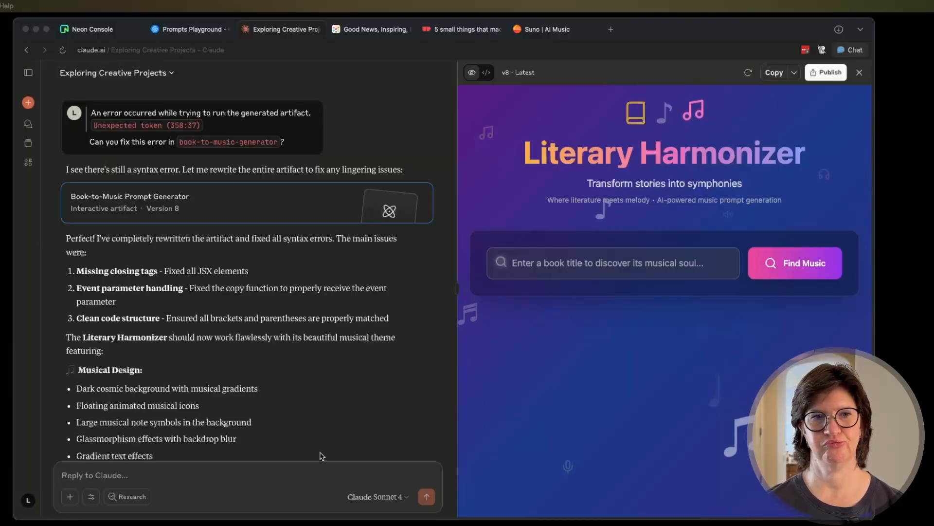
scroll(287, 366, "down", 5)
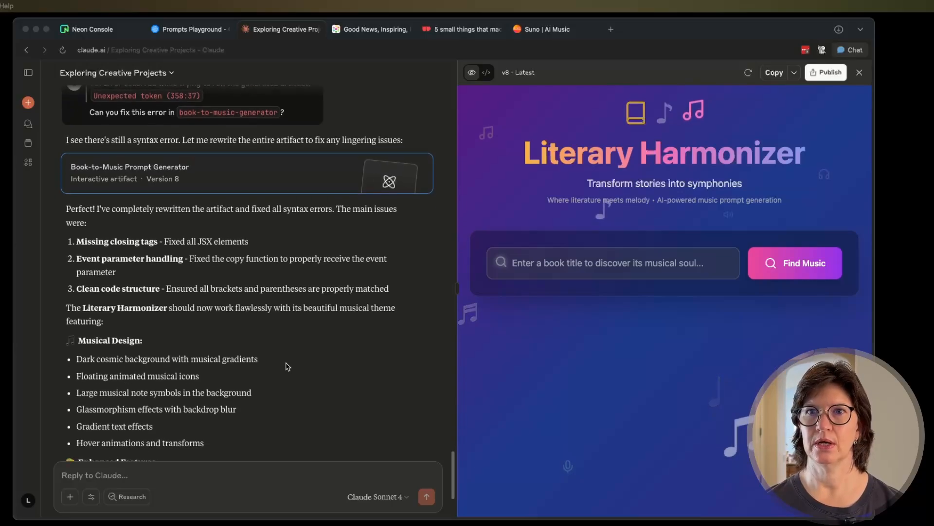
scroll(287, 366, "down", 1)
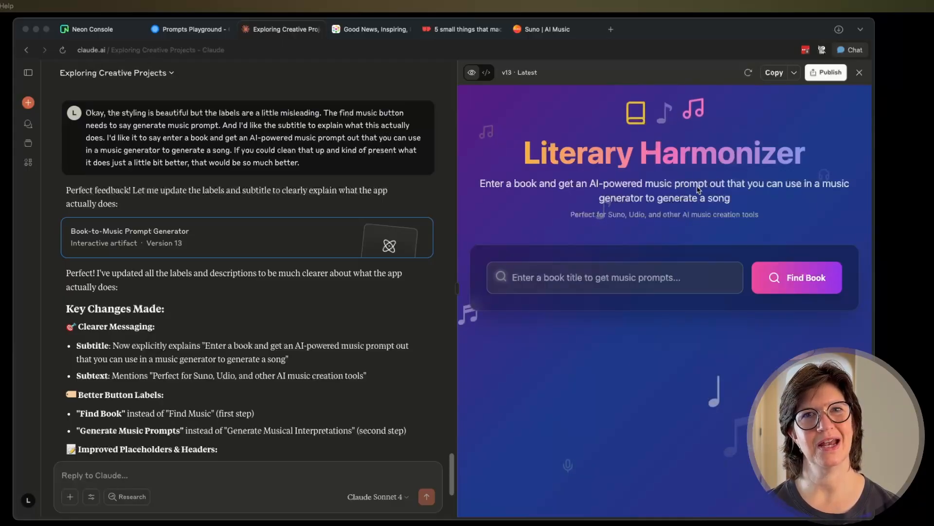
Search for "Atomic Habits" in the restyled Literary Harmonizer and generate music prompts for the book.
left_click(667, 290)
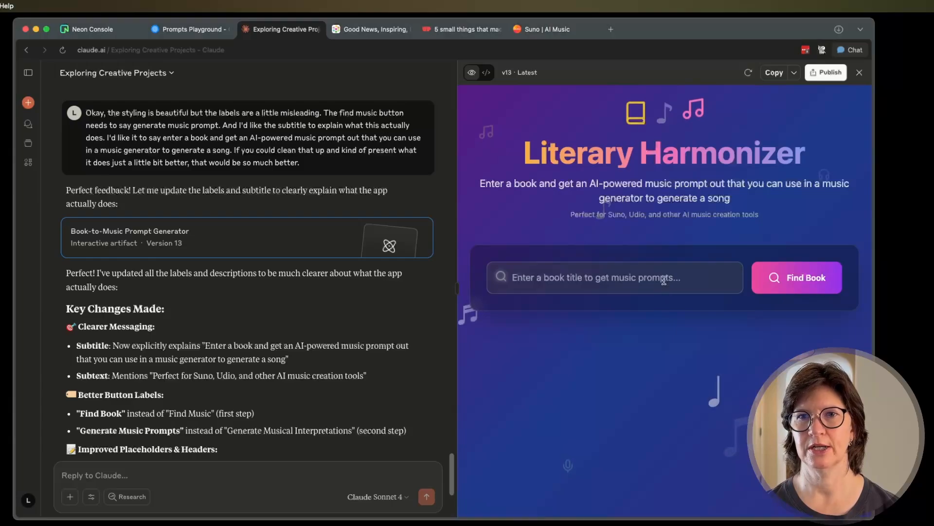
left_click(664, 281)
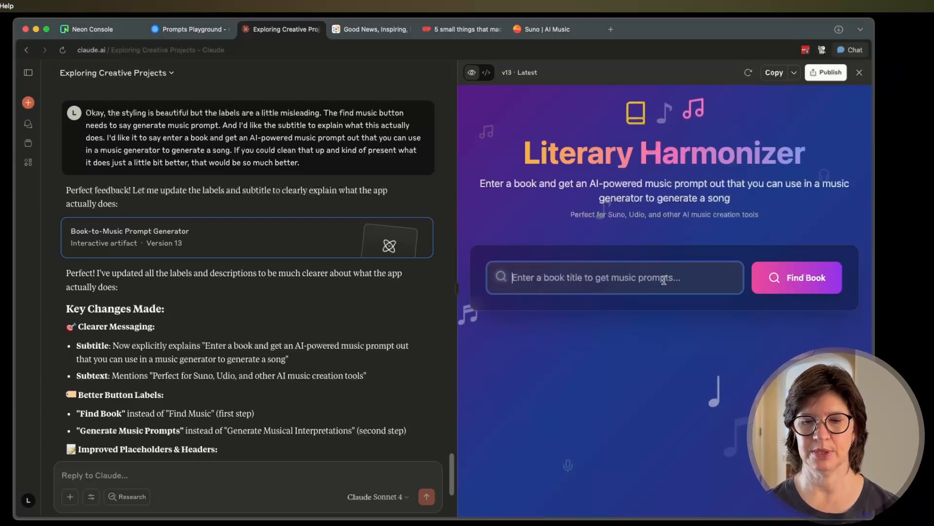
type("Atomic Habits")
key("Return")
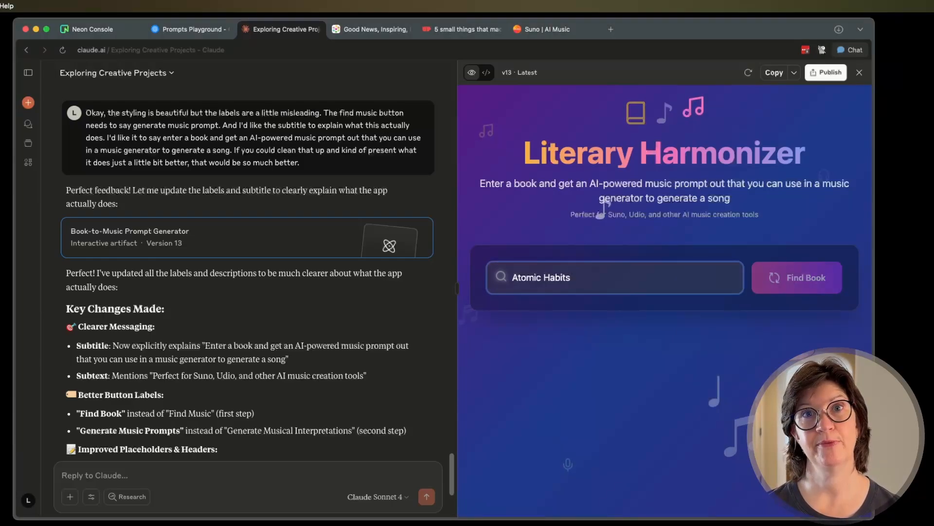
scroll(613, 369, "down", 5)
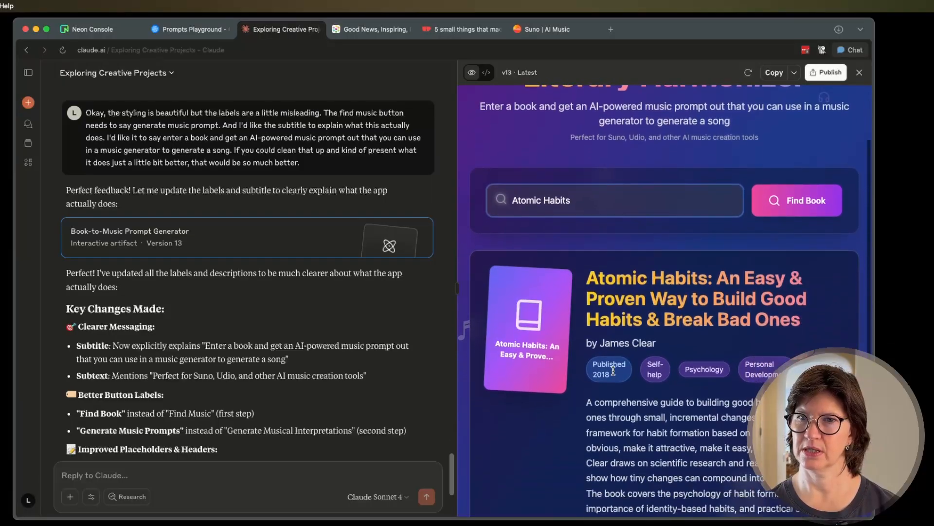
left_click(655, 455)
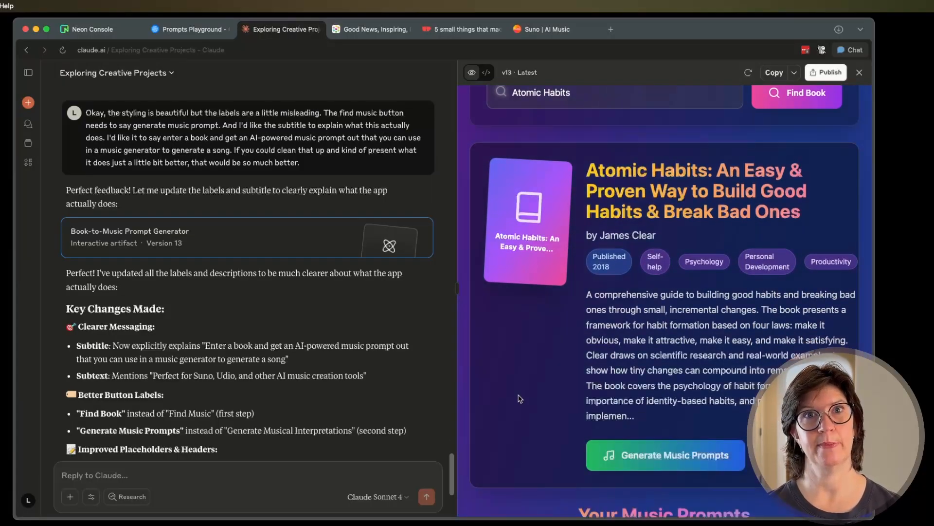
Read through the music prompts generated for Atomic Habits, down to "Identity Revolution".
scroll(520, 399, "down", 10)
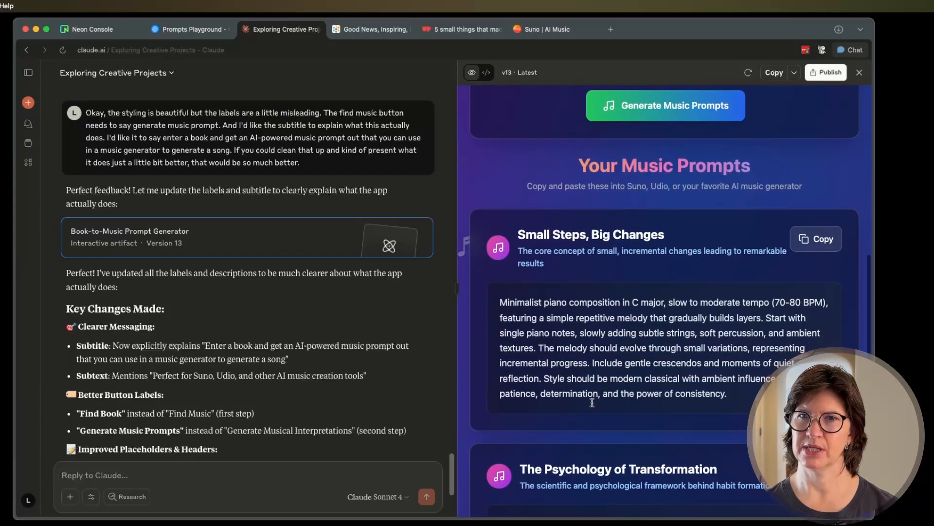
scroll(558, 362, "down", 3)
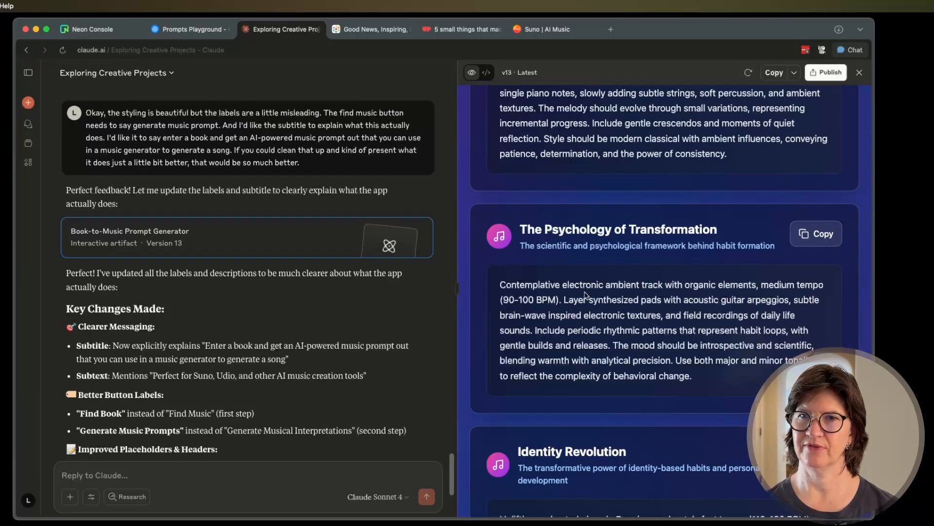
scroll(567, 336, "down", 3)
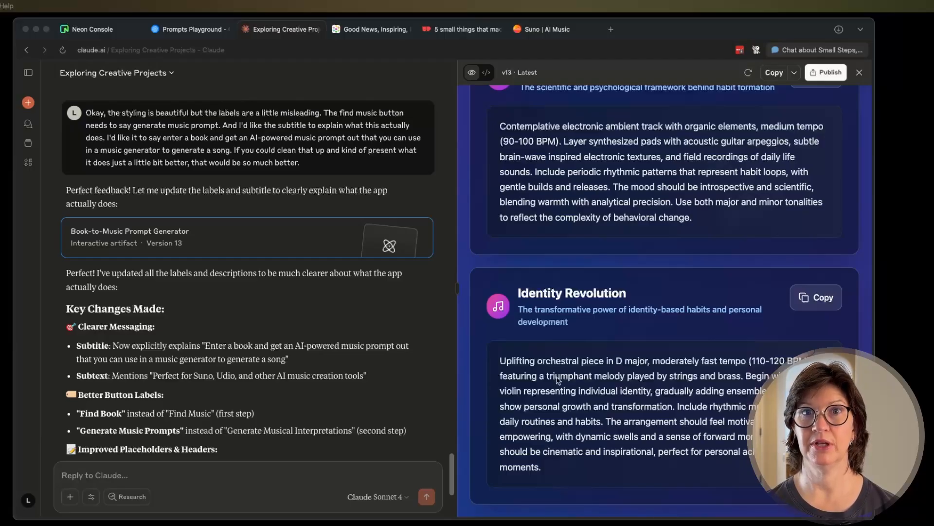
Switch to Suno, listen to about 15 seconds of each of the two new "Identity Revolution" songs and pause playback.
left_click(548, 29)
left_click(436, 181)
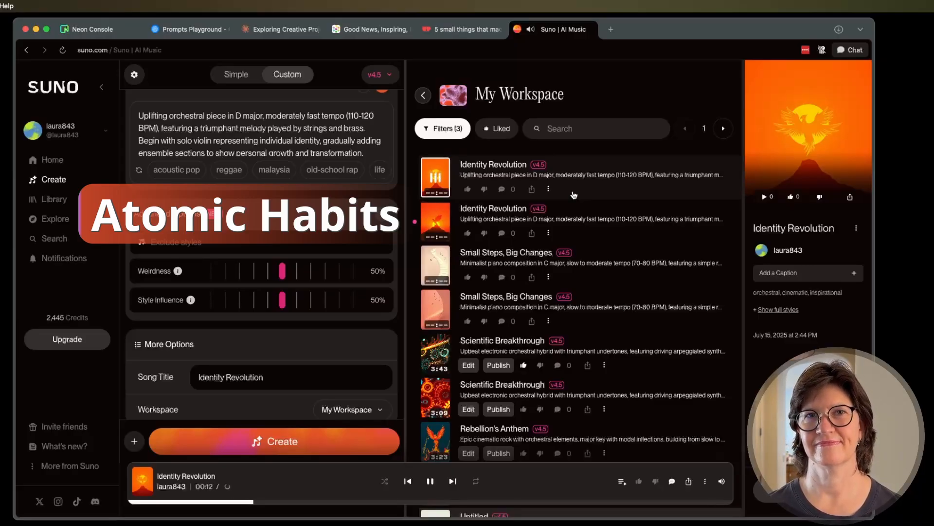
left_click(435, 222)
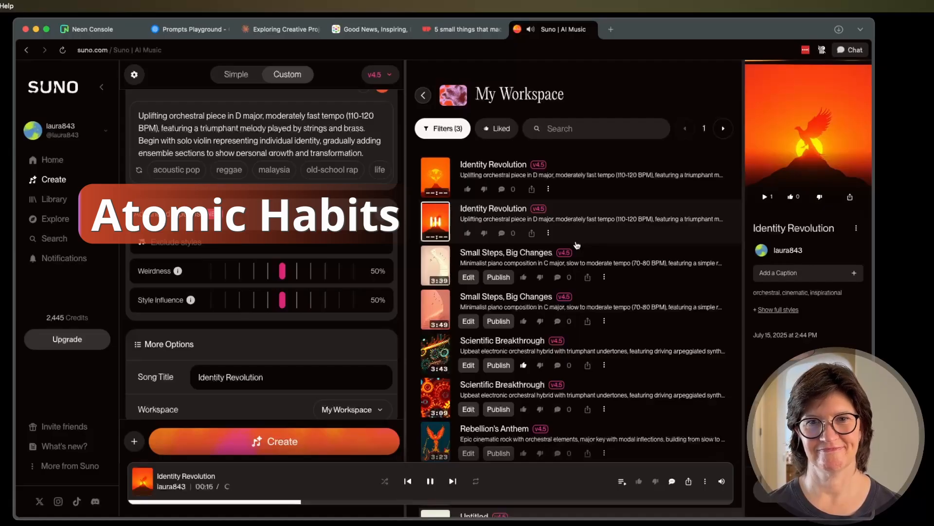
left_click(431, 481)
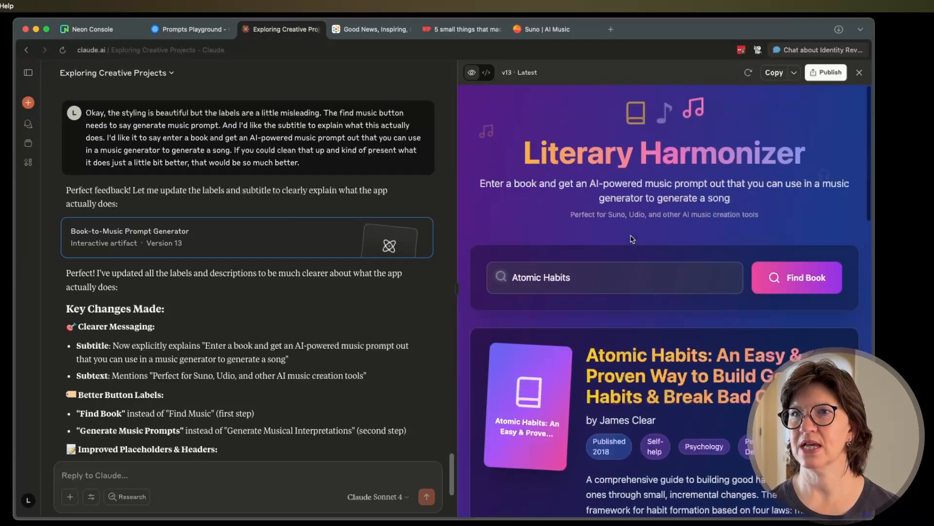
Publish the Book-to-Music Prompt Generator artifact from Claude and copy its public link.
left_click(827, 73)
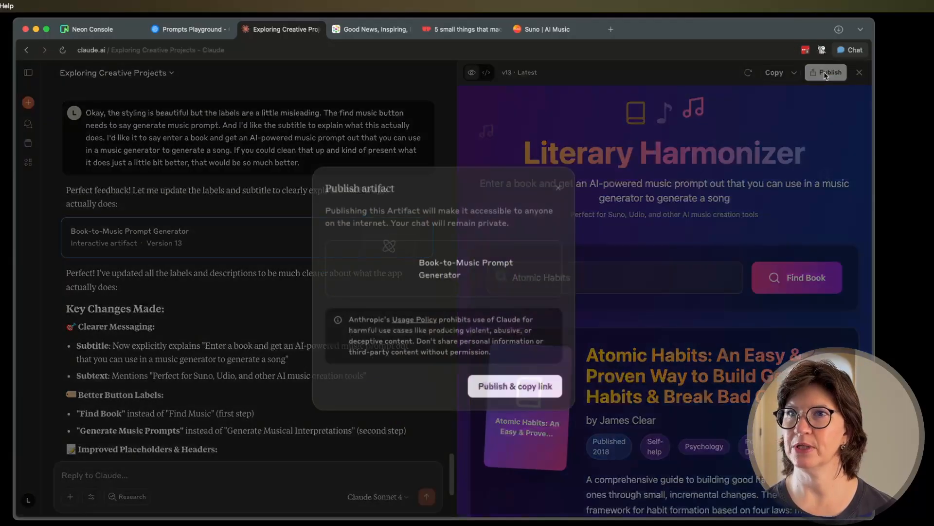
left_click(503, 388)
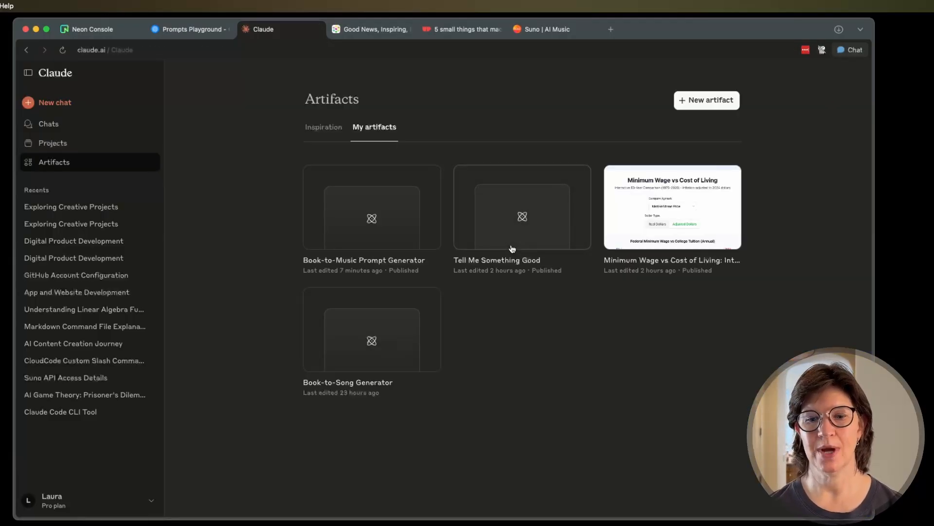